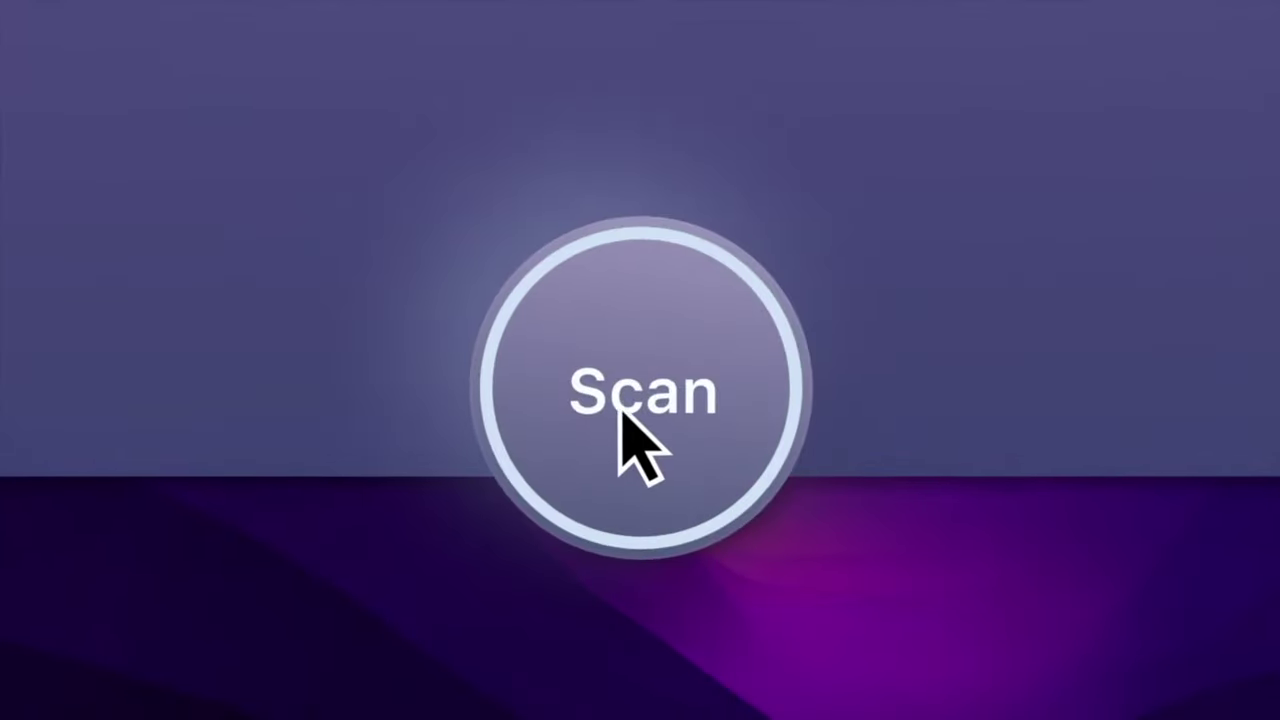
Step: Run a Smart Scan of the Mac and clean up everything it found
{"action": "left_click", "coordinate": [621, 411]}
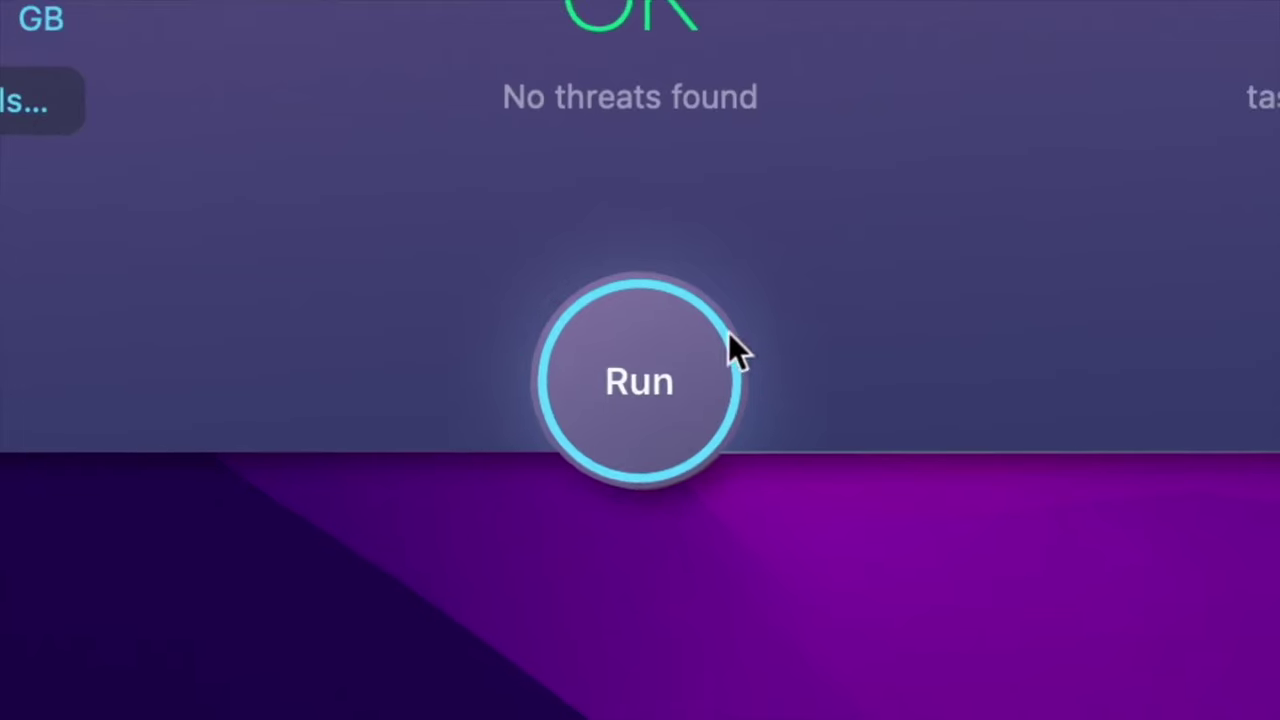
{"action": "left_click", "coordinate": [663, 400]}
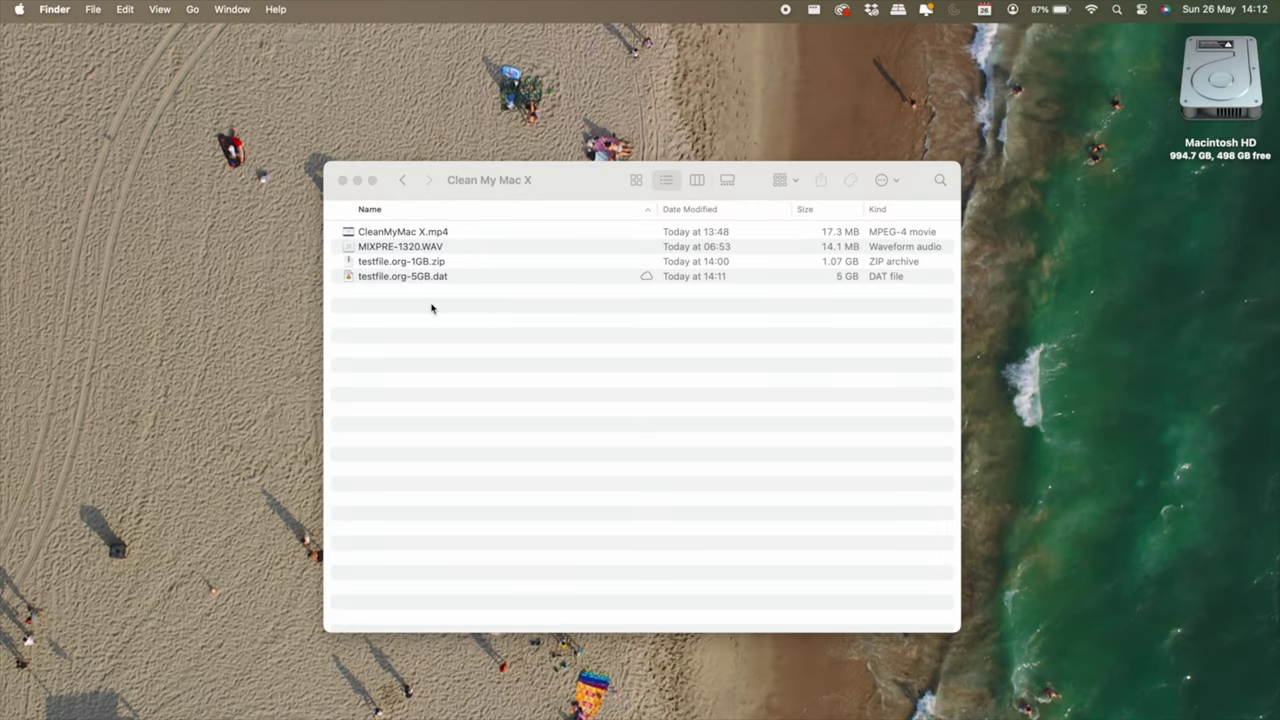
Step: Trash the two testfile.org files and empty the 6.07 GB Trash
{"action": "left_click", "coordinate": [431, 308]}
{"action": "left_click_drag", "start_coordinate": [431, 306], "coordinate": [406, 265]}
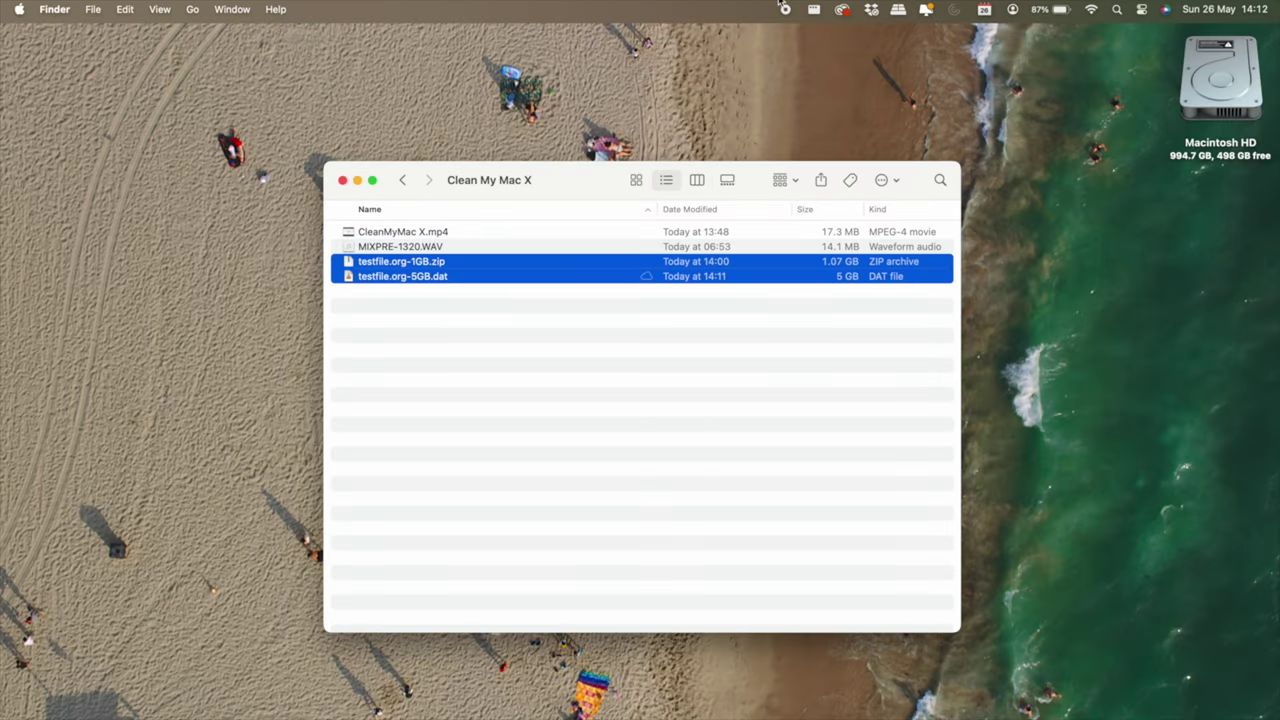
{"action": "key", "text": "super+BackSpace"}
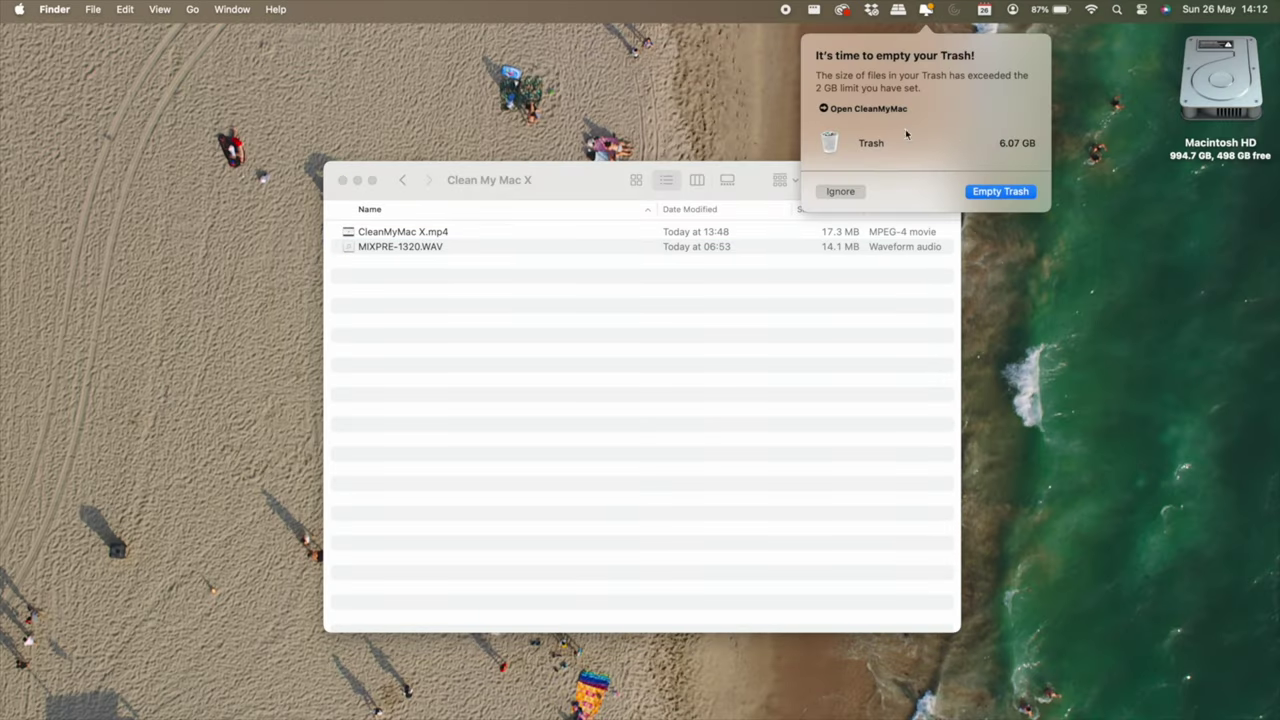
{"action": "left_click", "coordinate": [1000, 191]}
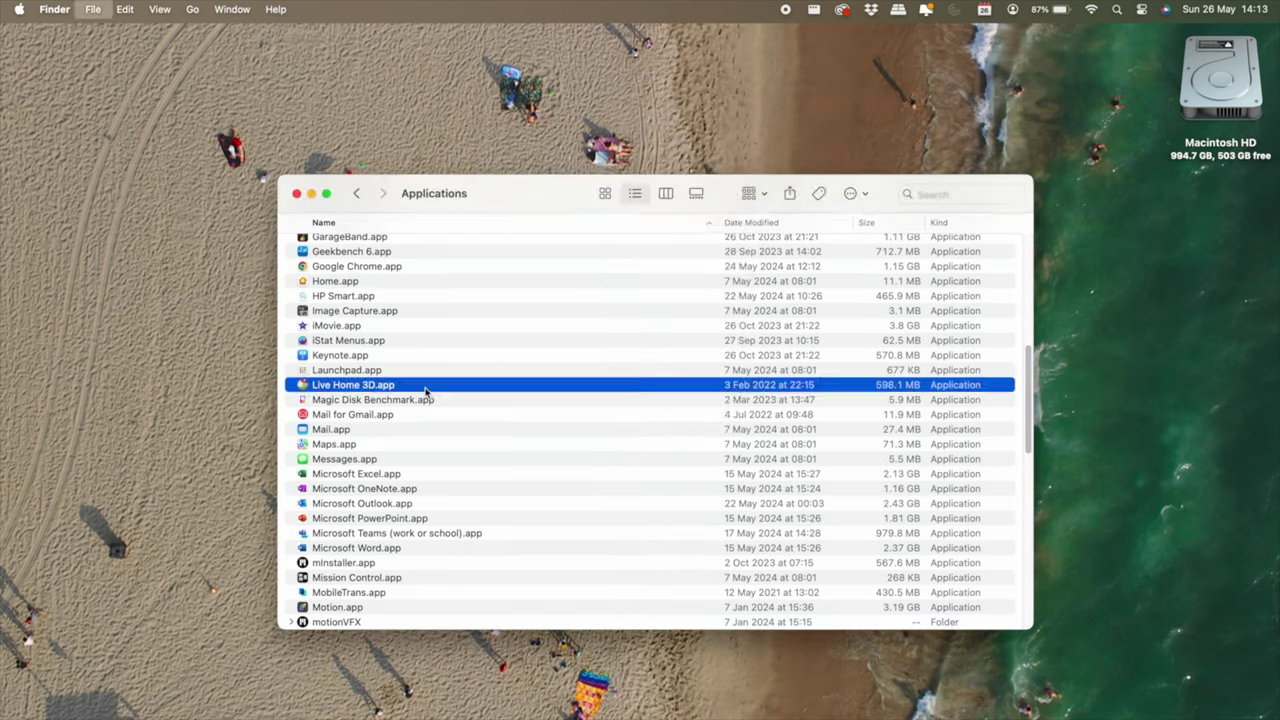
Step: Bin Live Home 3D.app with the account password and uninstall its leftovers in CleanMyMac
{"action": "key", "text": "super+BackSpace"}
{"action": "type", "text": "*********"}
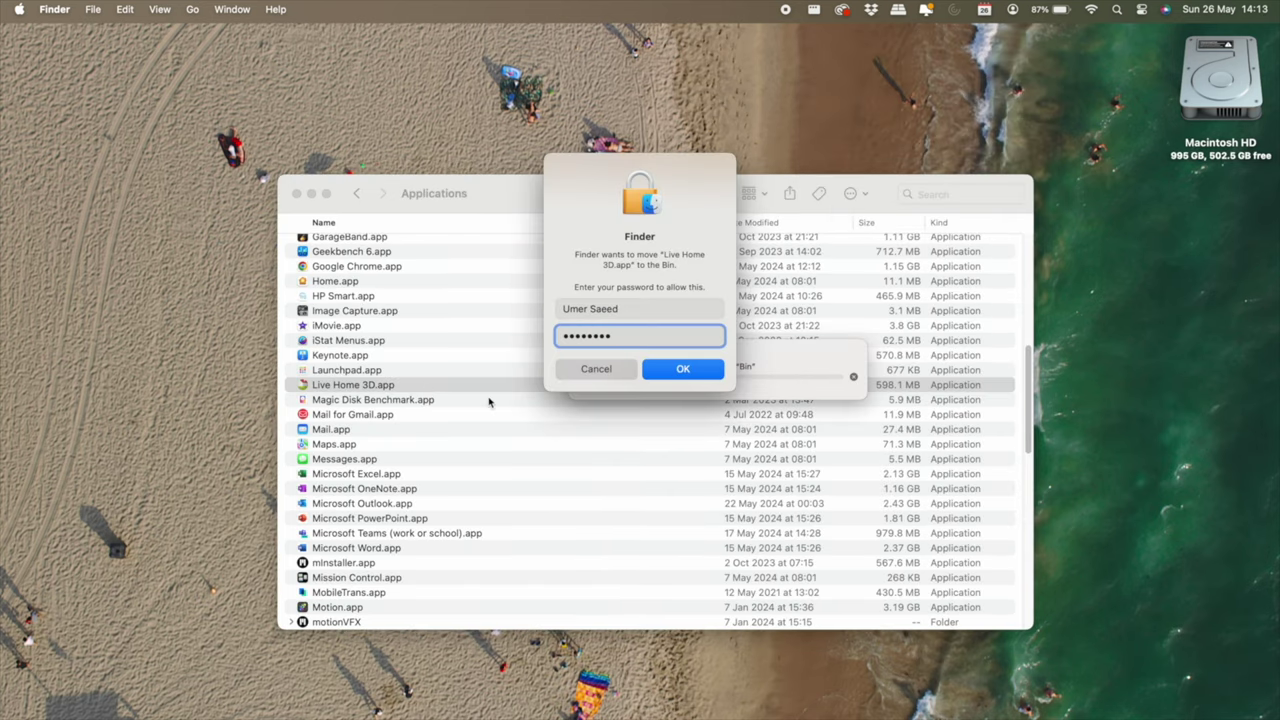
{"action": "left_click", "coordinate": [686, 369]}
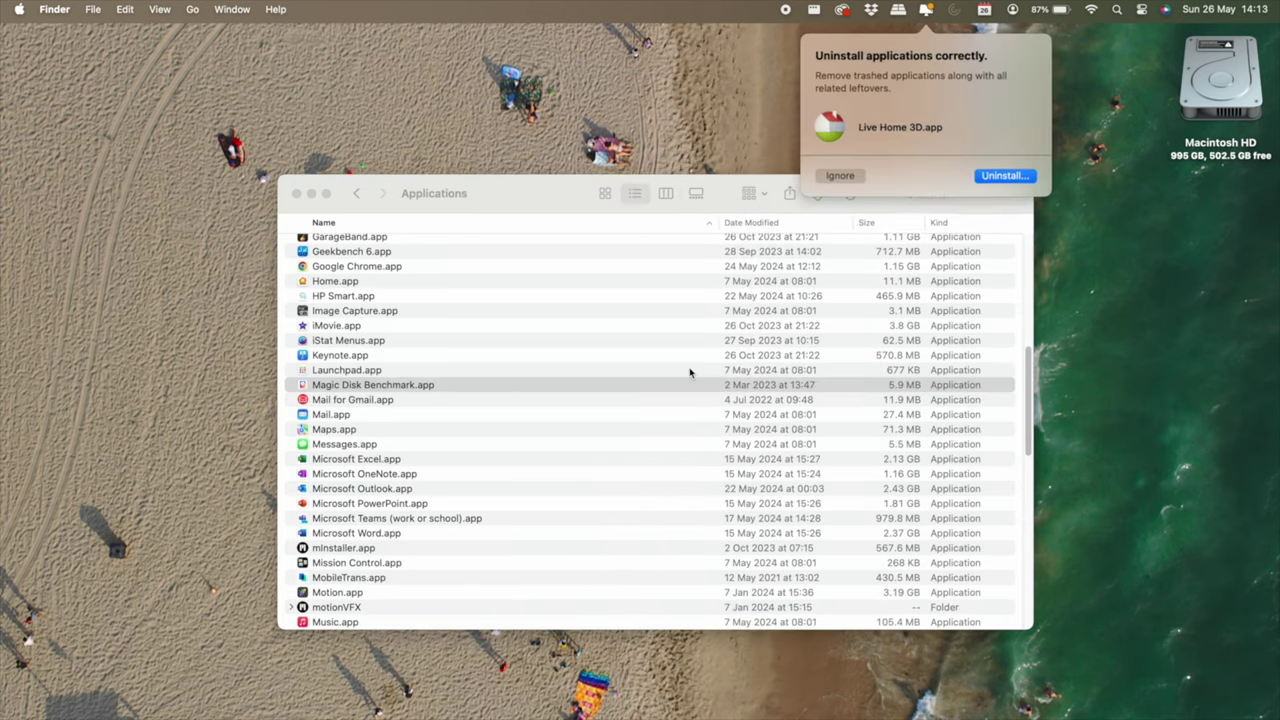
{"action": "left_click", "coordinate": [1001, 176]}
{"action": "left_click", "coordinate": [713, 636]}
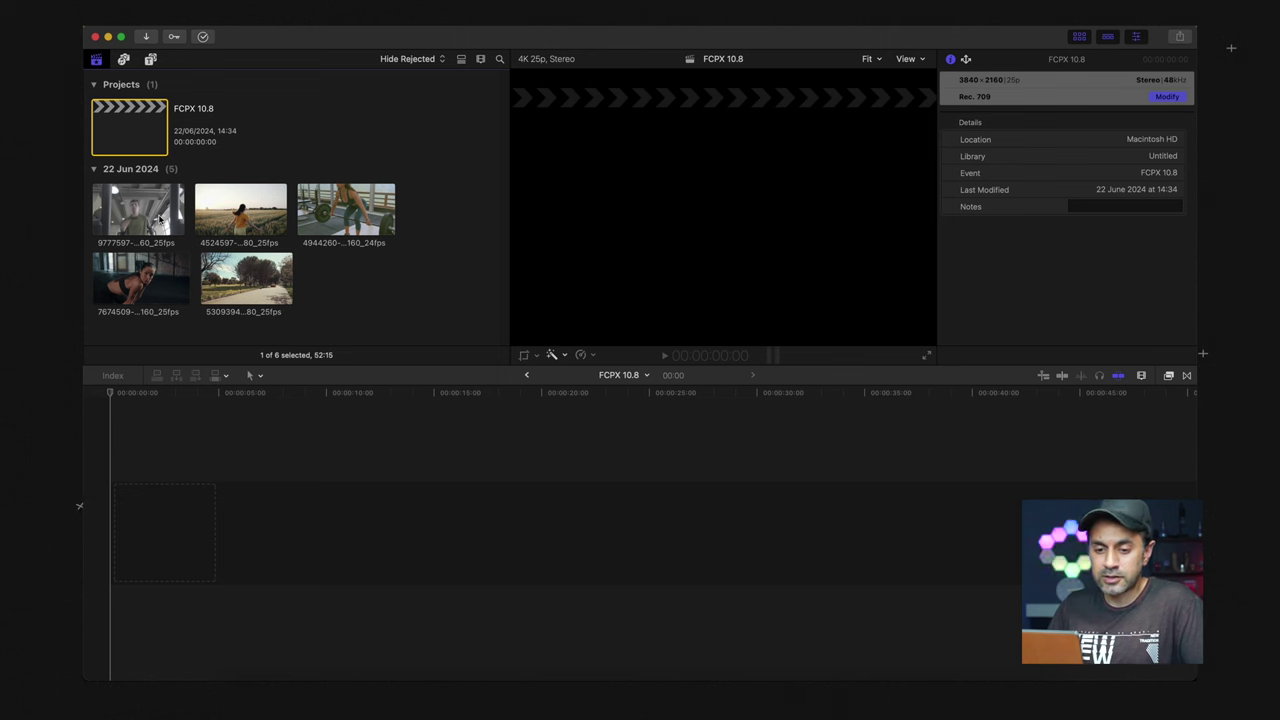
Step: Append clips 9777597, 4944260 and 7674509, fit the timeline view, and select the first clip
{"action": "left_click", "coordinate": [160, 218]}
{"action": "key", "text": "e"}
{"action": "left_click", "coordinate": [320, 225]}
{"action": "key", "text": "e"}
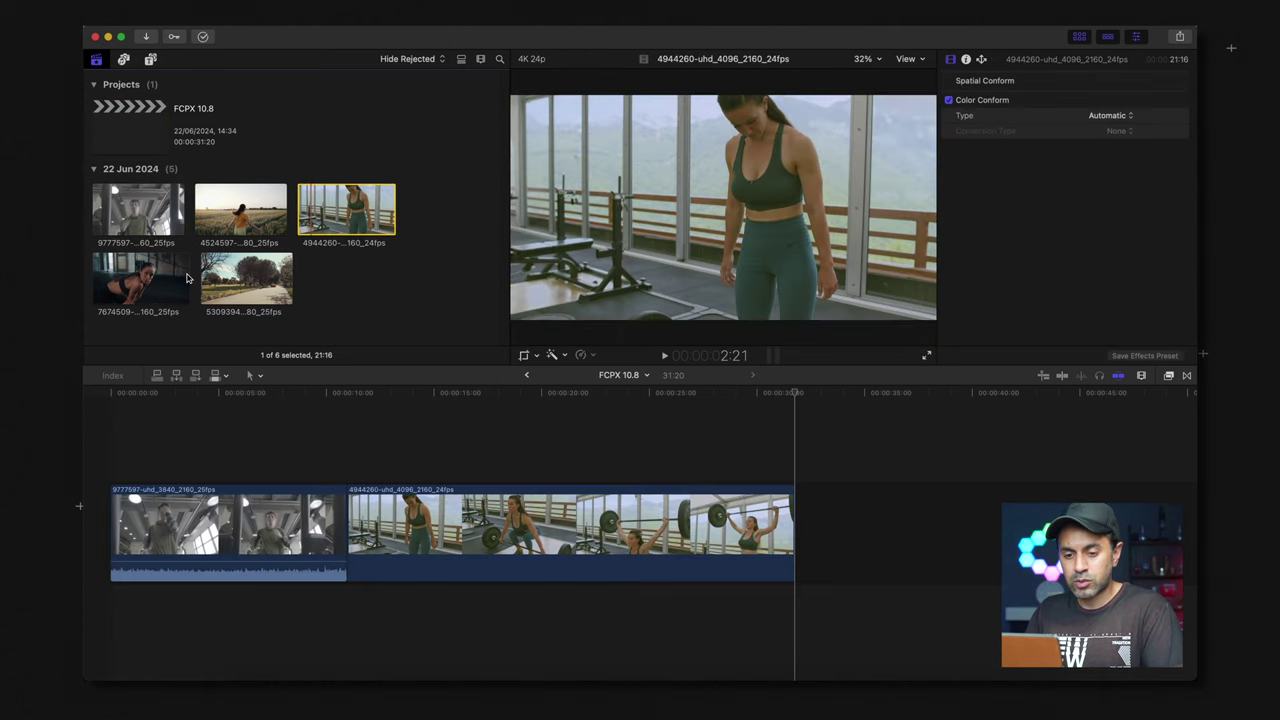
{"action": "left_click", "coordinate": [168, 270]}
{"action": "key", "text": "e"}
{"action": "key", "text": "super+minus"}
{"action": "key", "text": "super+minus"}
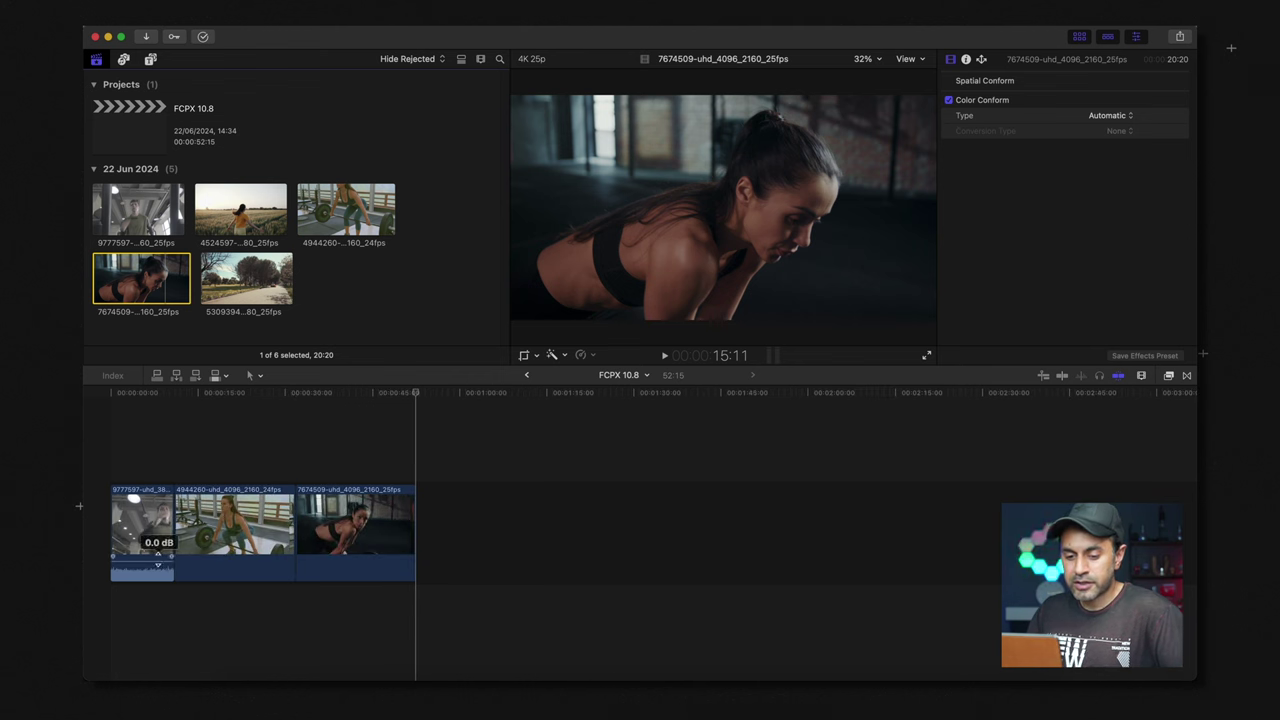
{"action": "left_click", "coordinate": [163, 575]}
{"action": "left_click", "coordinate": [152, 512]}
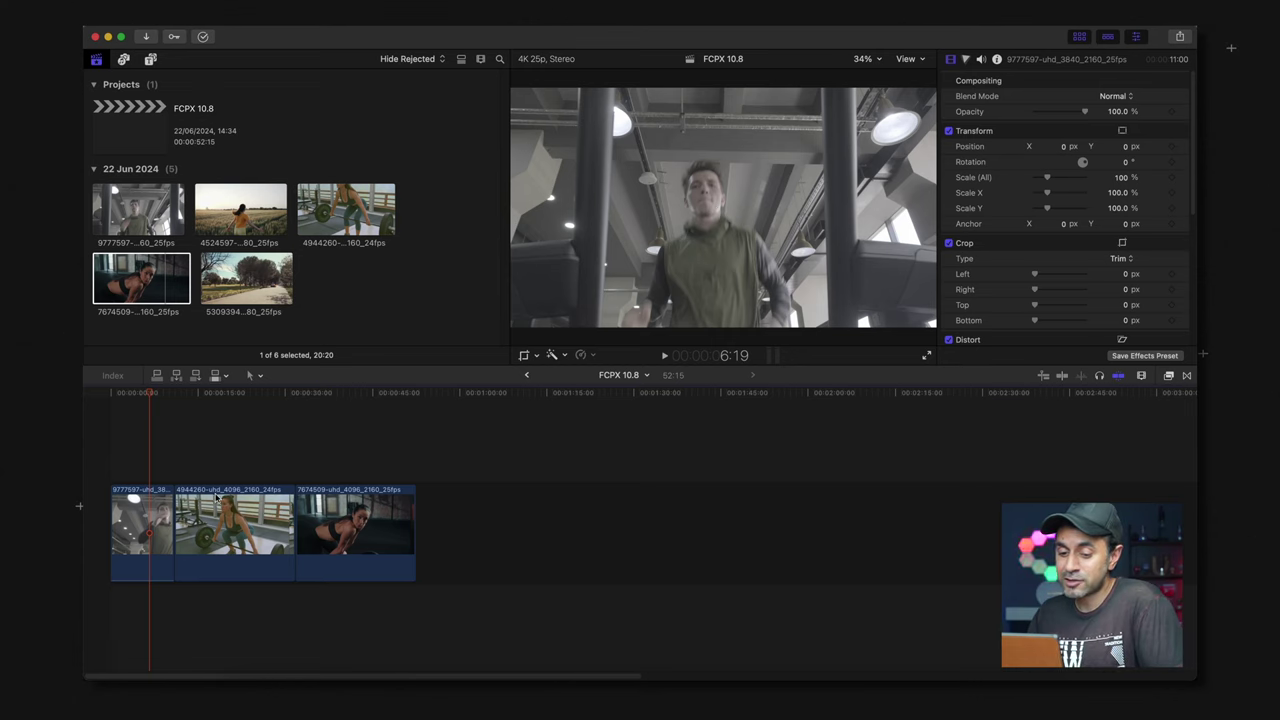
Step: Apply Enhance Light and Color to clip 9777597, undo it, then reapply it
{"action": "left_click", "coordinate": [157, 512]}
{"action": "key", "text": "super+equal"}
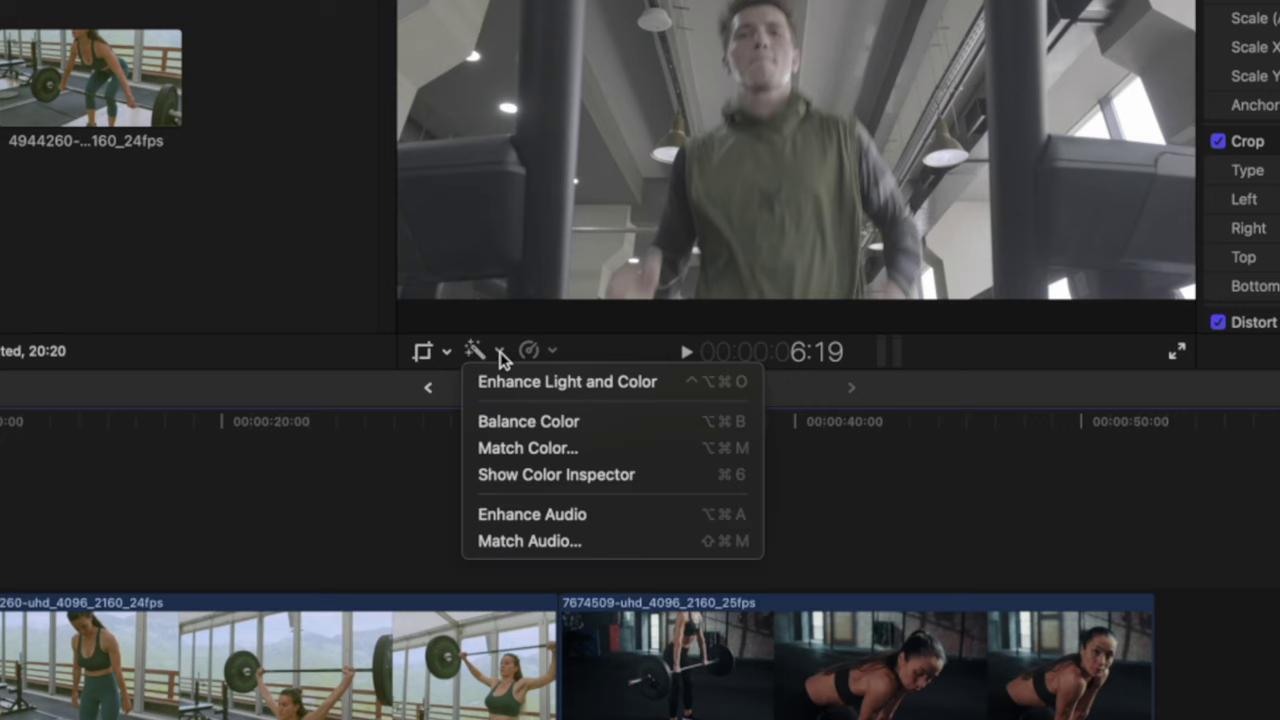
{"action": "left_click", "coordinate": [606, 384]}
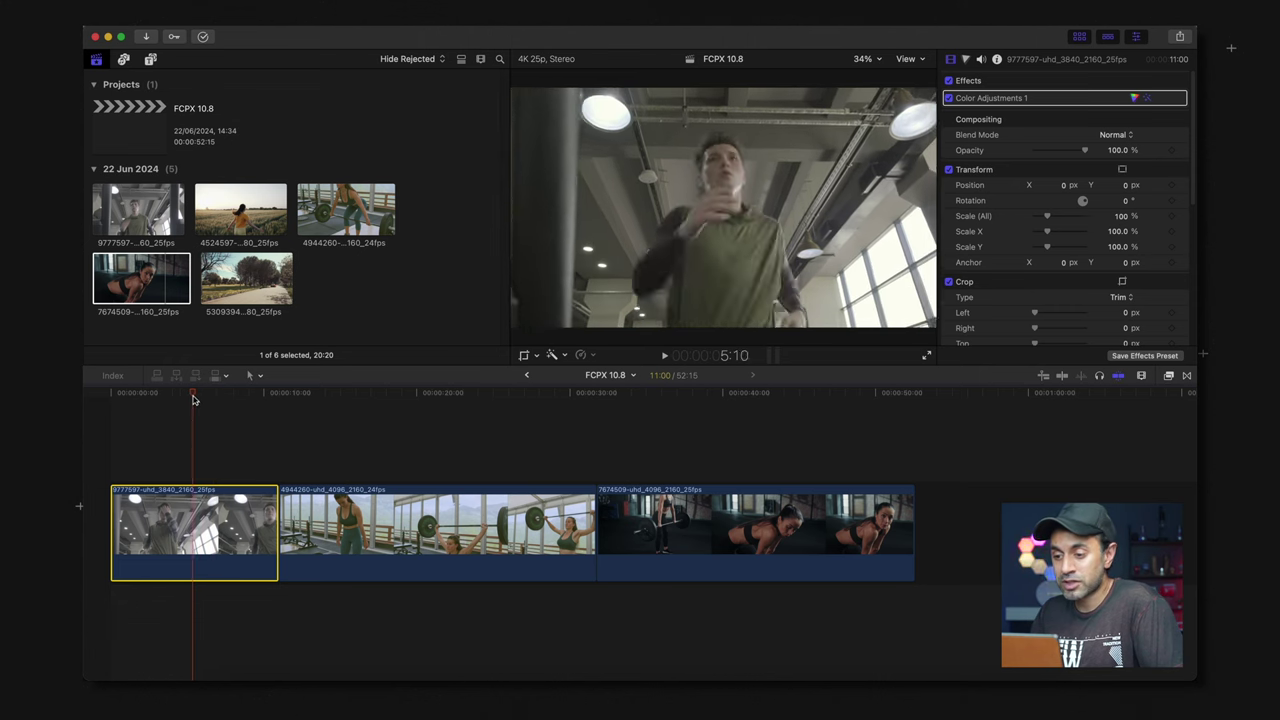
{"action": "key", "text": "Home"}
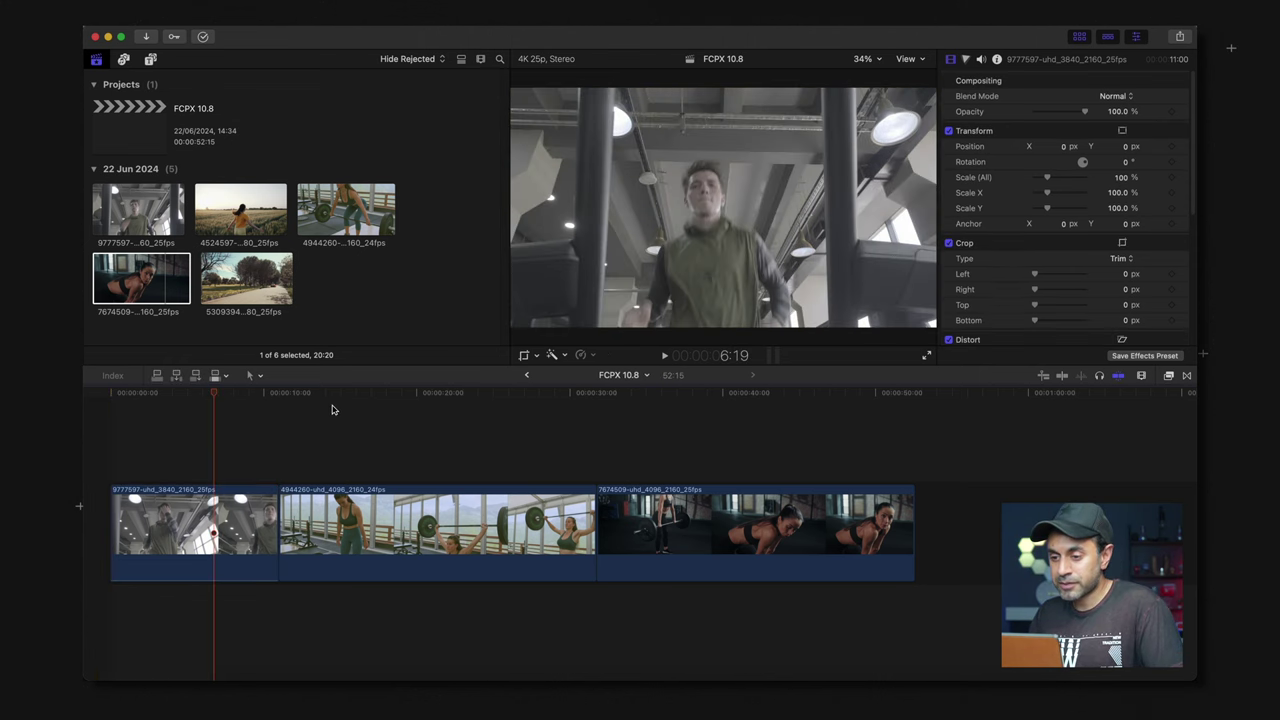
{"action": "key", "text": "alt+e"}
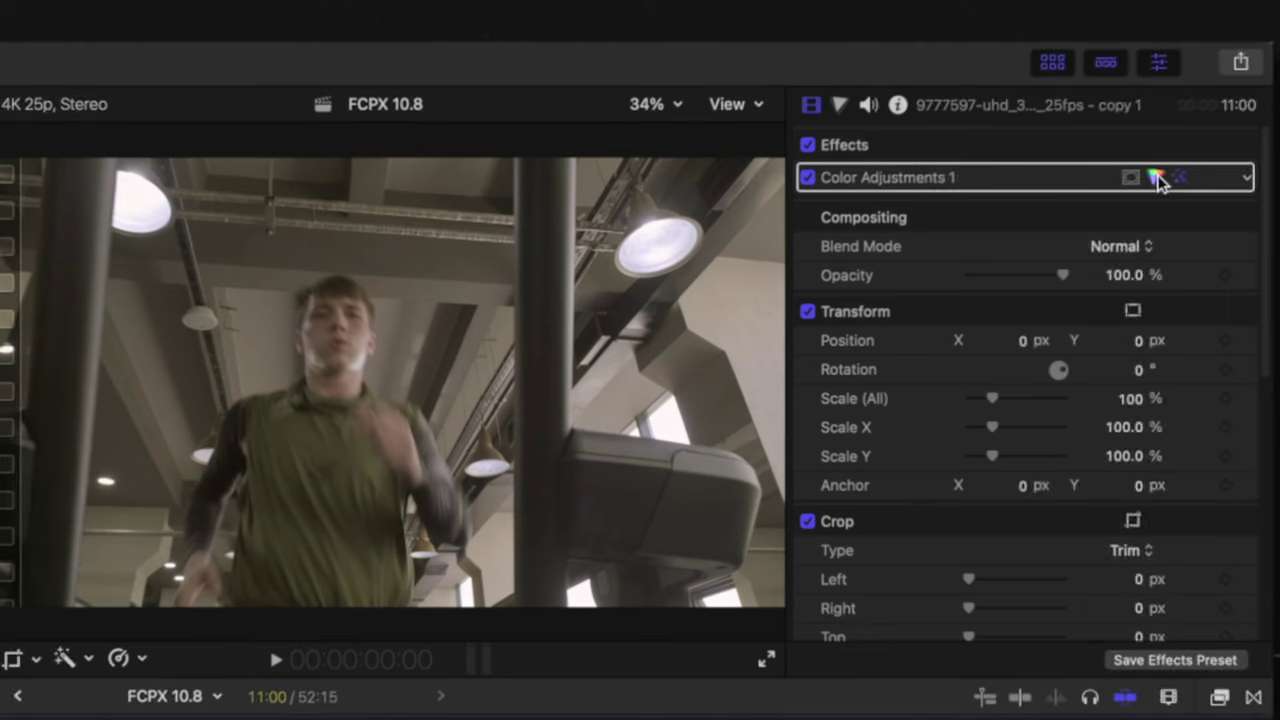
Step: In Color Adjustments 1, toggle the automatic Light and Color corrections off and on, then show the colour inspector
{"action": "left_click", "coordinate": [1137, 105]}
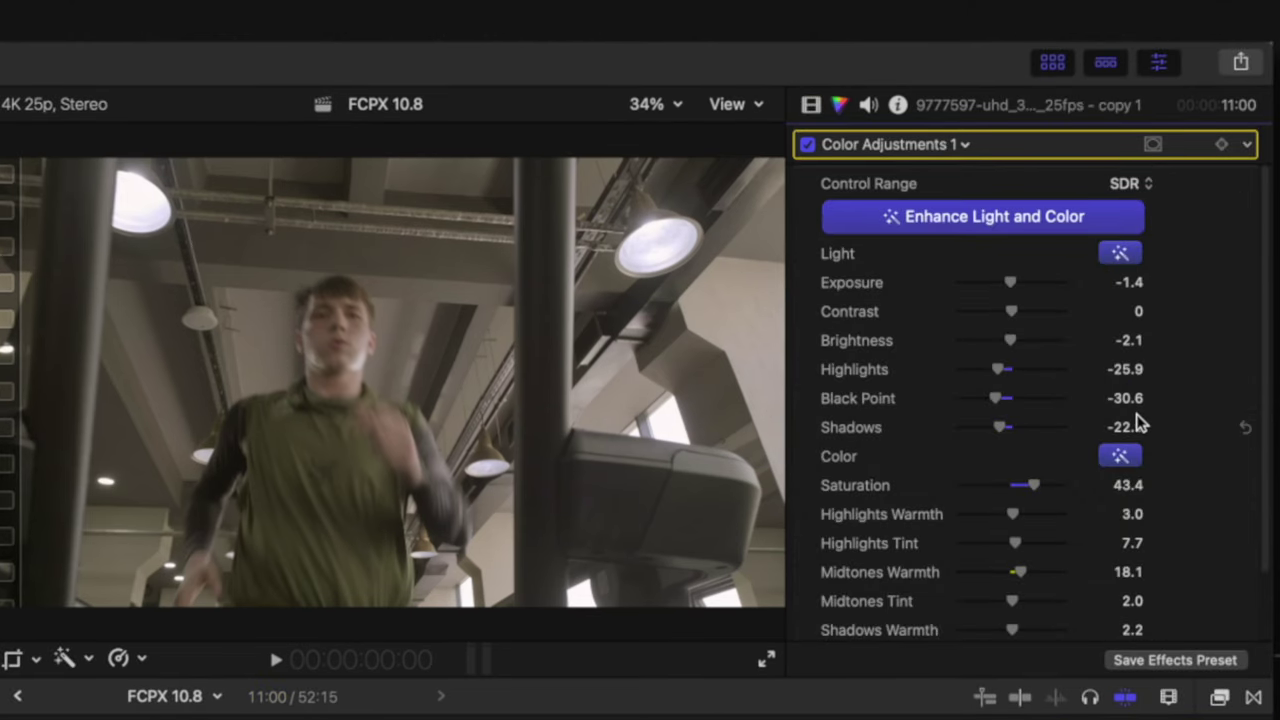
{"action": "left_click", "coordinate": [1122, 255]}
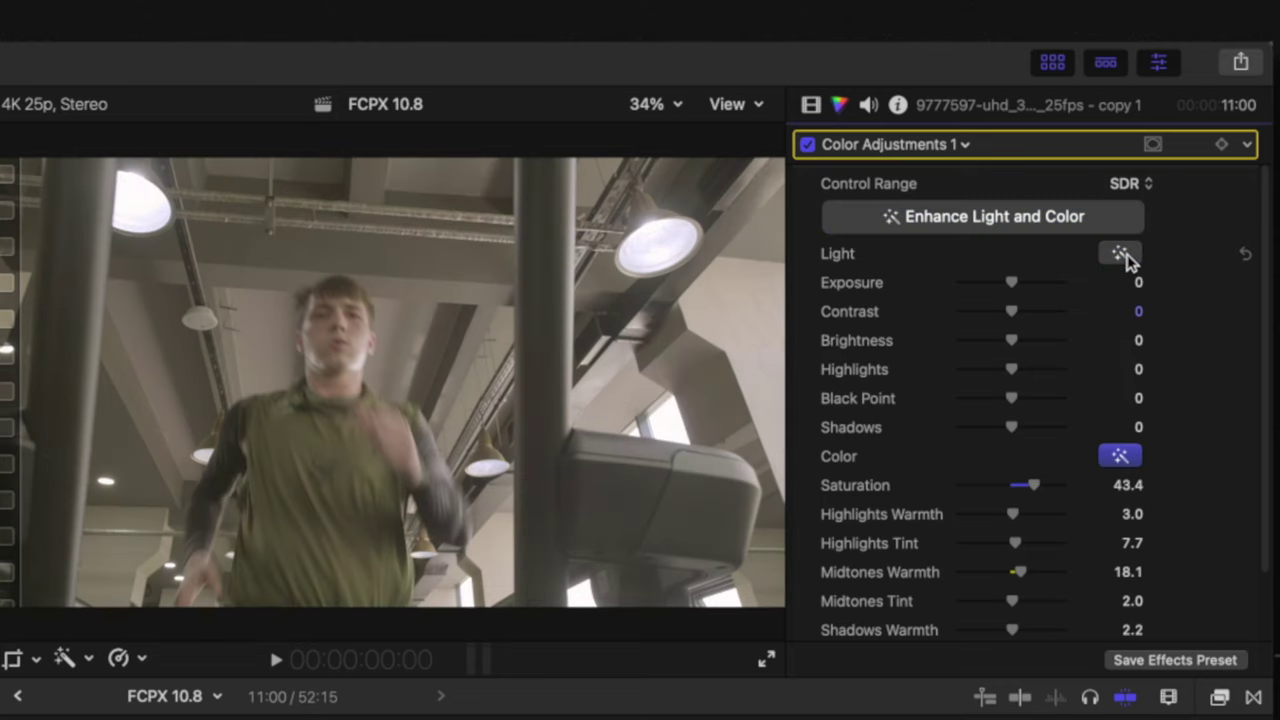
{"action": "left_click", "coordinate": [1122, 255]}
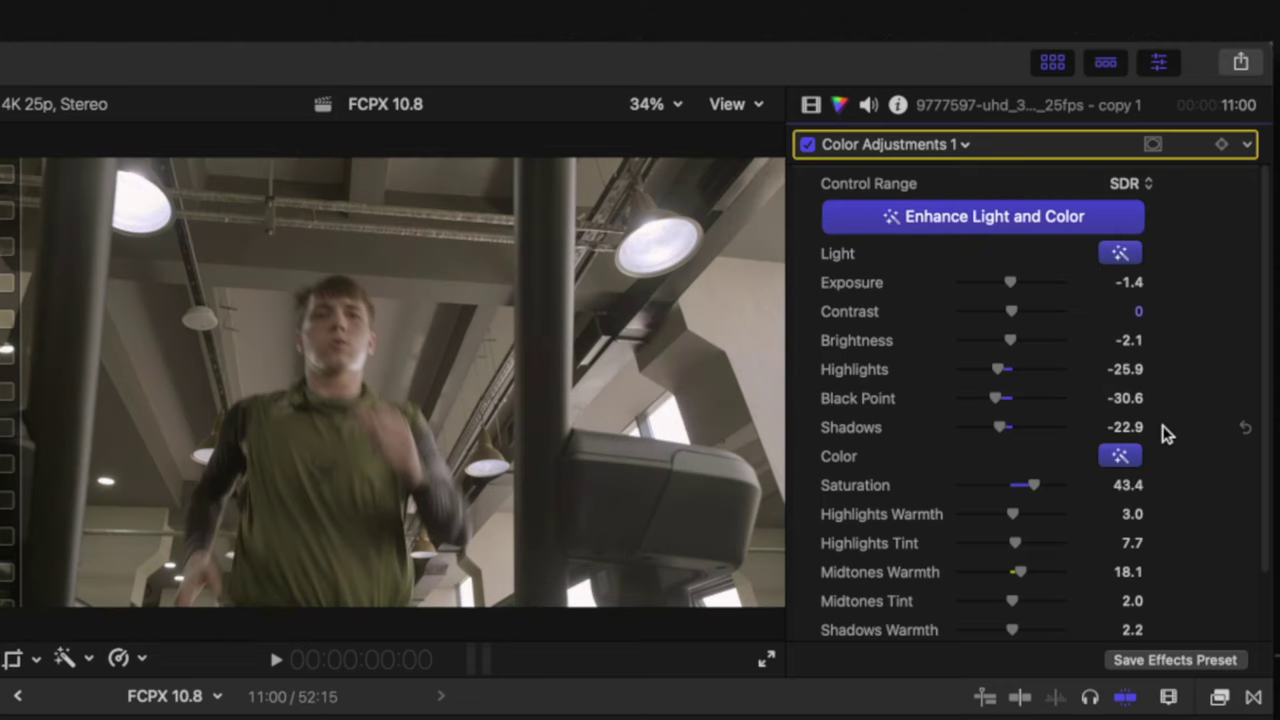
{"action": "left_click", "coordinate": [1122, 456]}
{"action": "left_click", "coordinate": [1122, 456]}
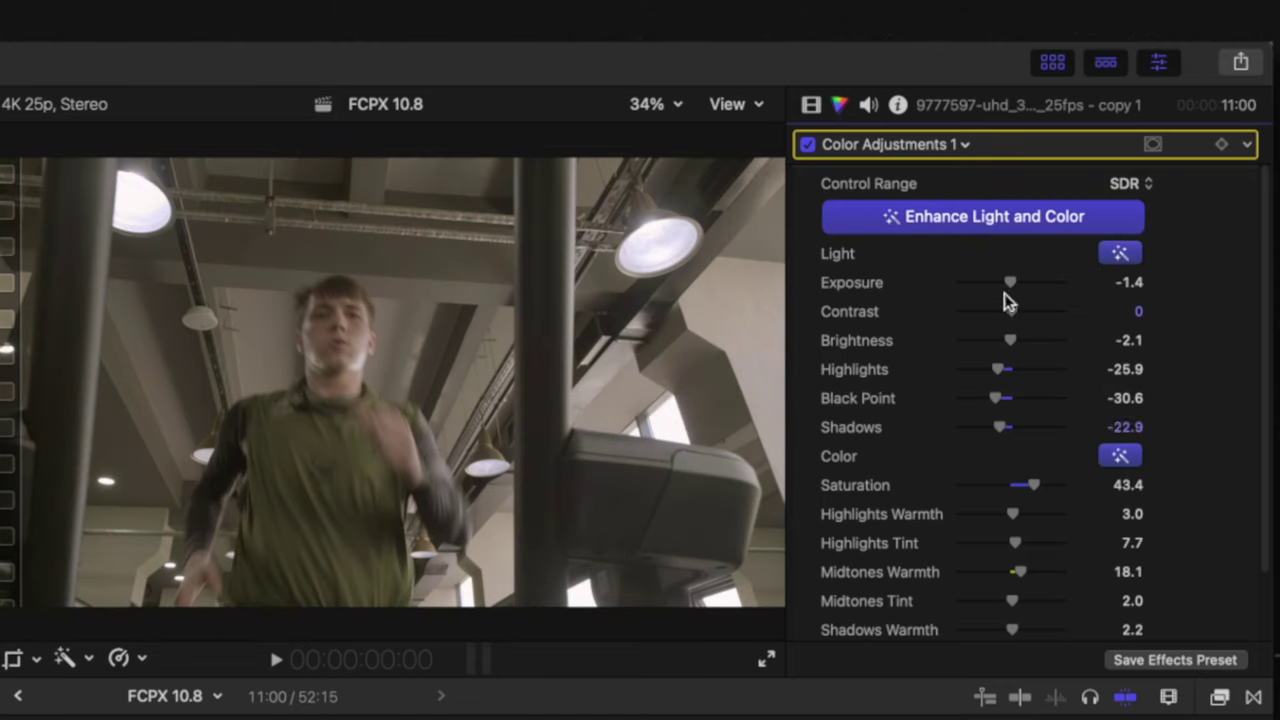
{"action": "scroll", "coordinate": [1006, 340], "scroll_direction": "down", "scroll_amount": 3}
{"action": "scroll", "coordinate": [1032, 572], "scroll_direction": "up", "scroll_amount": 3}
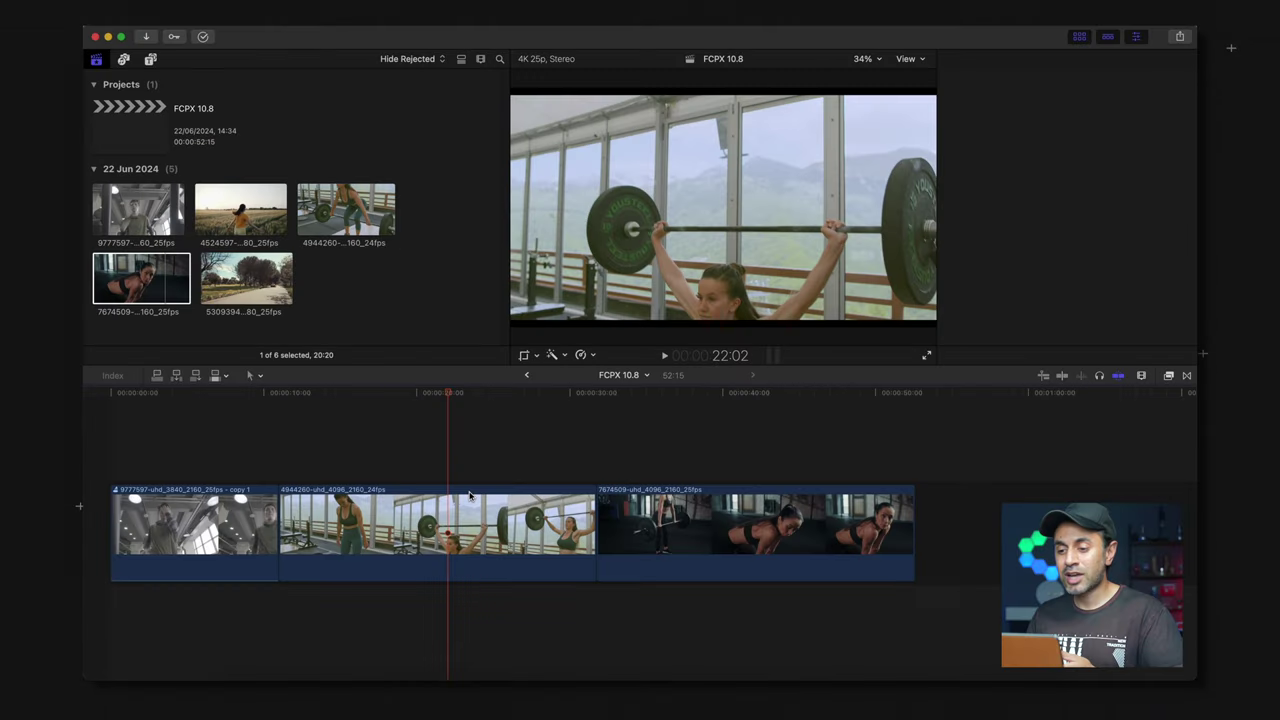
{"action": "key", "text": "super+6"}
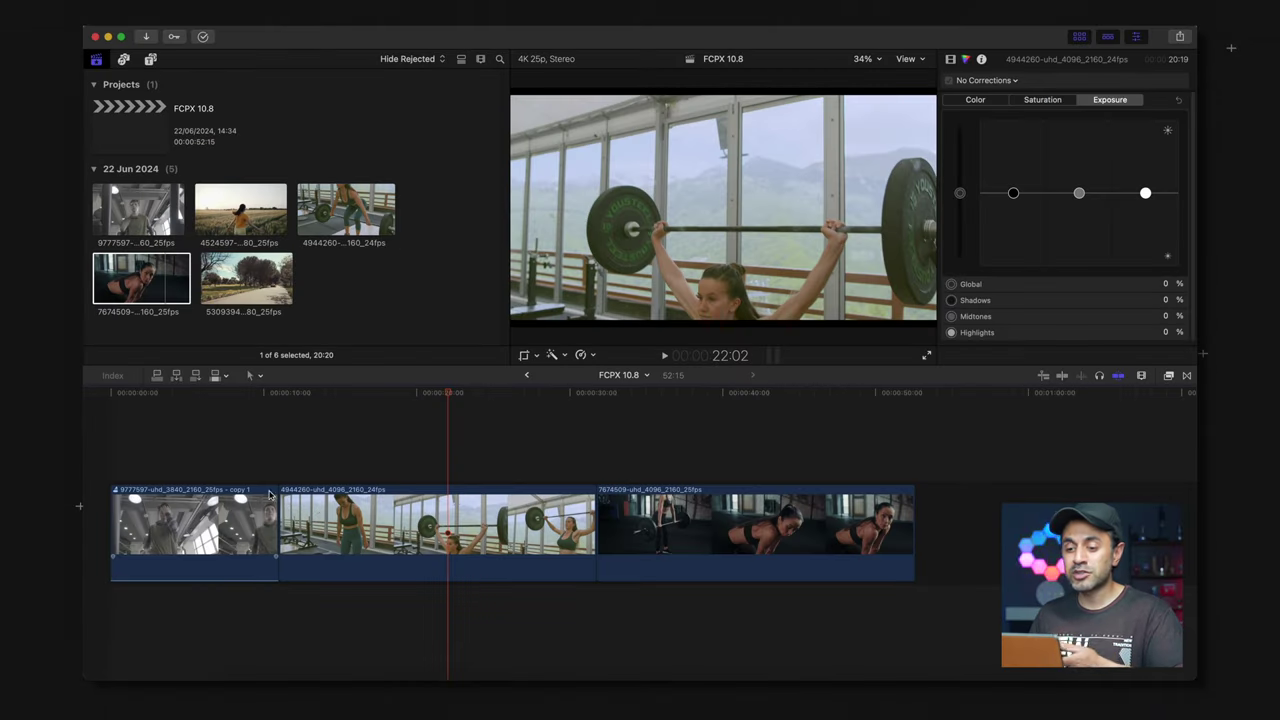
Step: Copy the first clip's Color Adjustments 1 onto the second clip
{"action": "left_click", "coordinate": [213, 500]}
{"action": "left_click", "coordinate": [229, 528]}
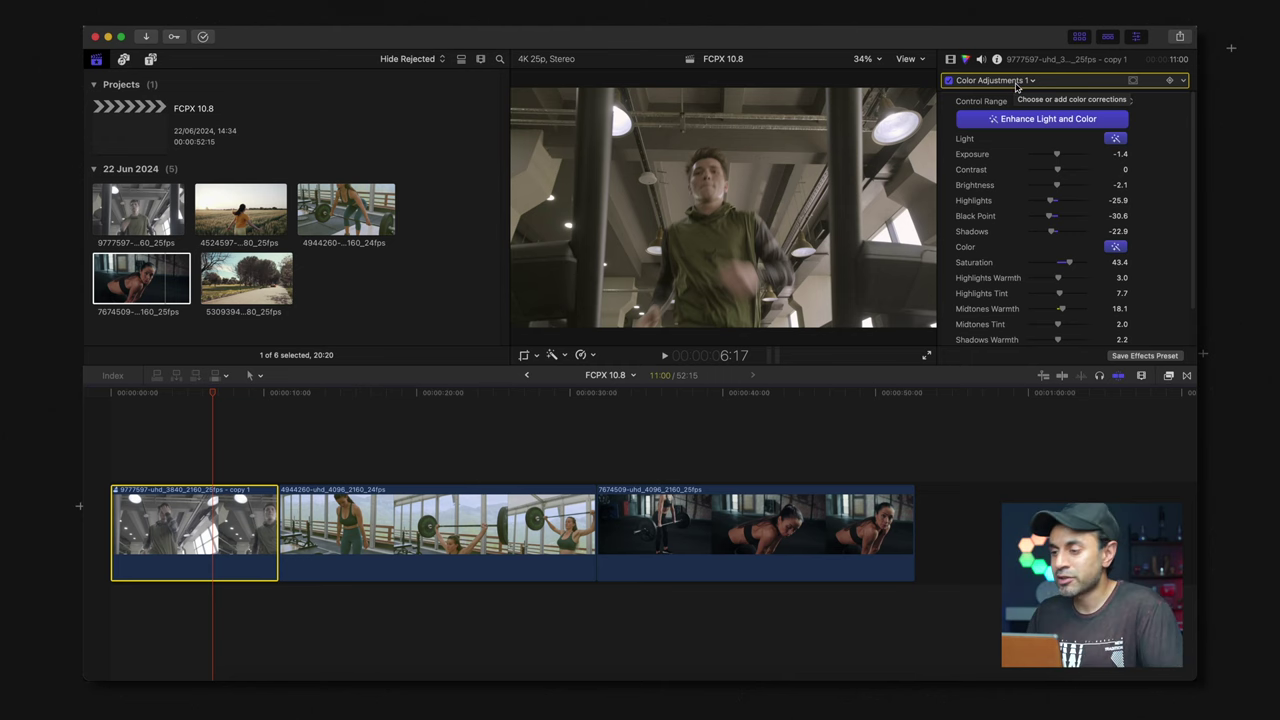
{"action": "left_click", "coordinate": [424, 433]}
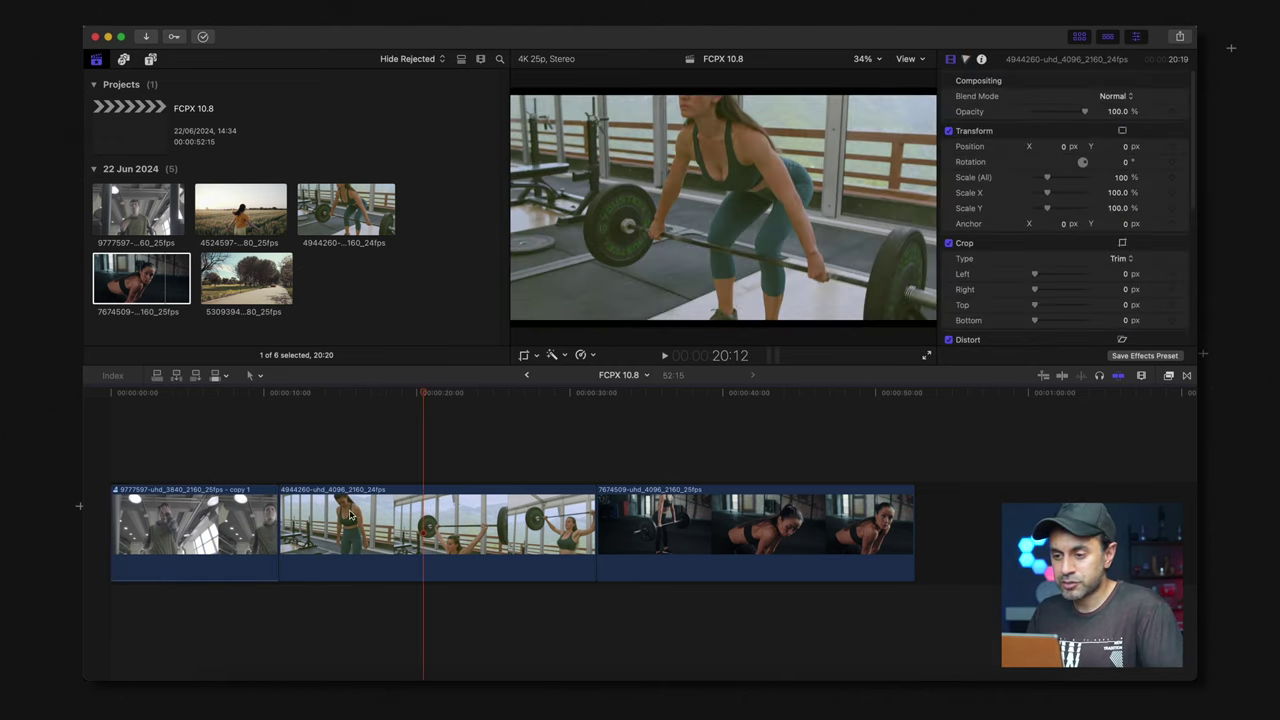
{"action": "left_click", "coordinate": [230, 522]}
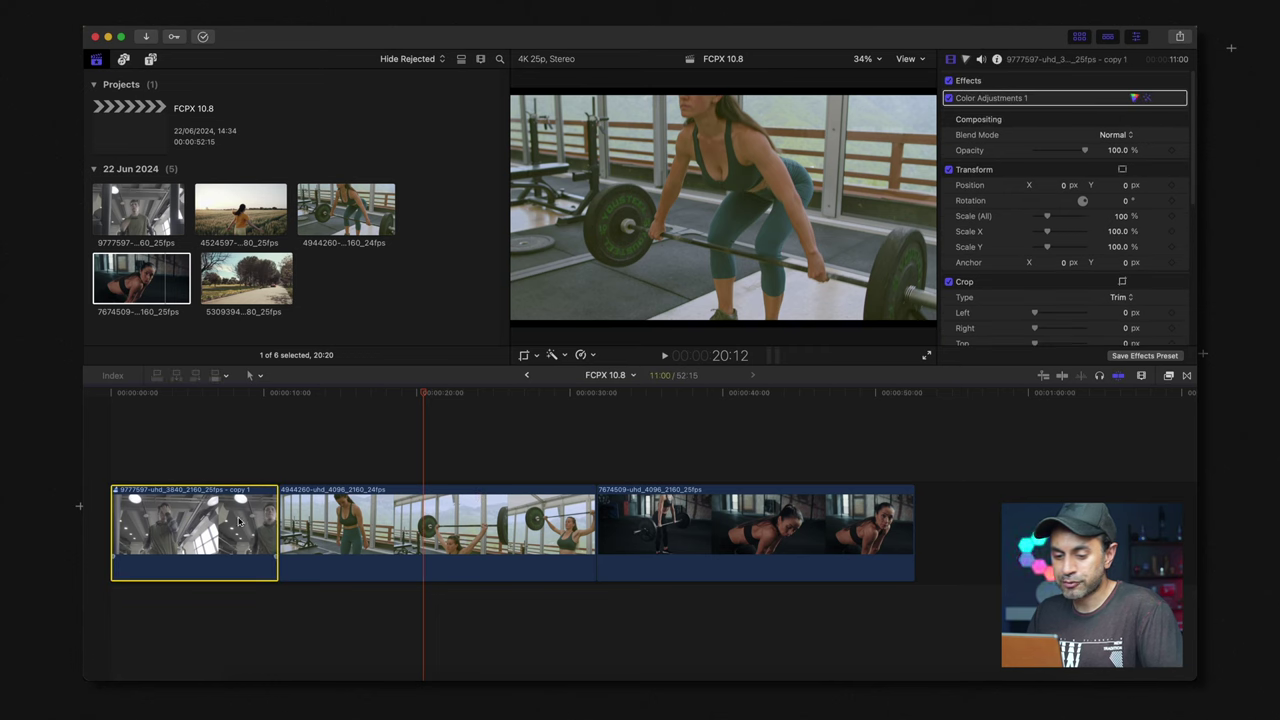
{"action": "left_click_drag", "start_coordinate": [998, 108], "coordinate": [418, 515]}
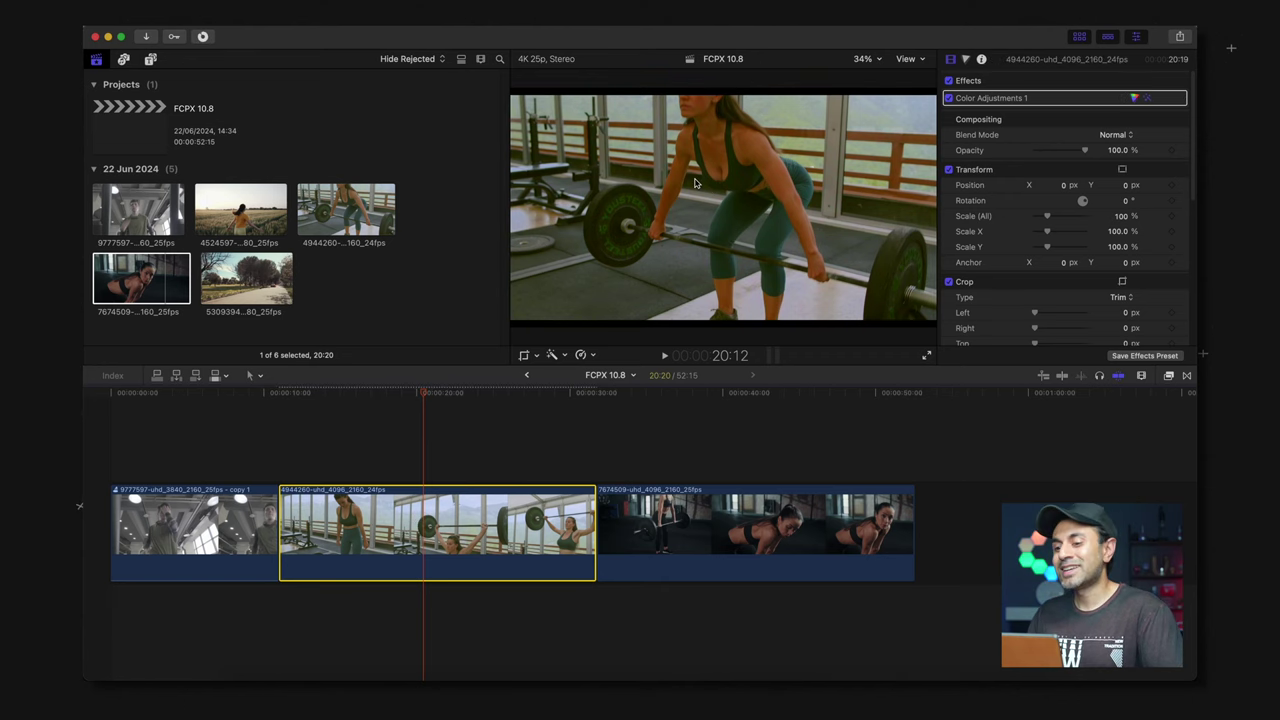
Step: Copy Color Adjustments 1 onto the third clip and play back to check the match
{"action": "left_click", "coordinate": [693, 464]}
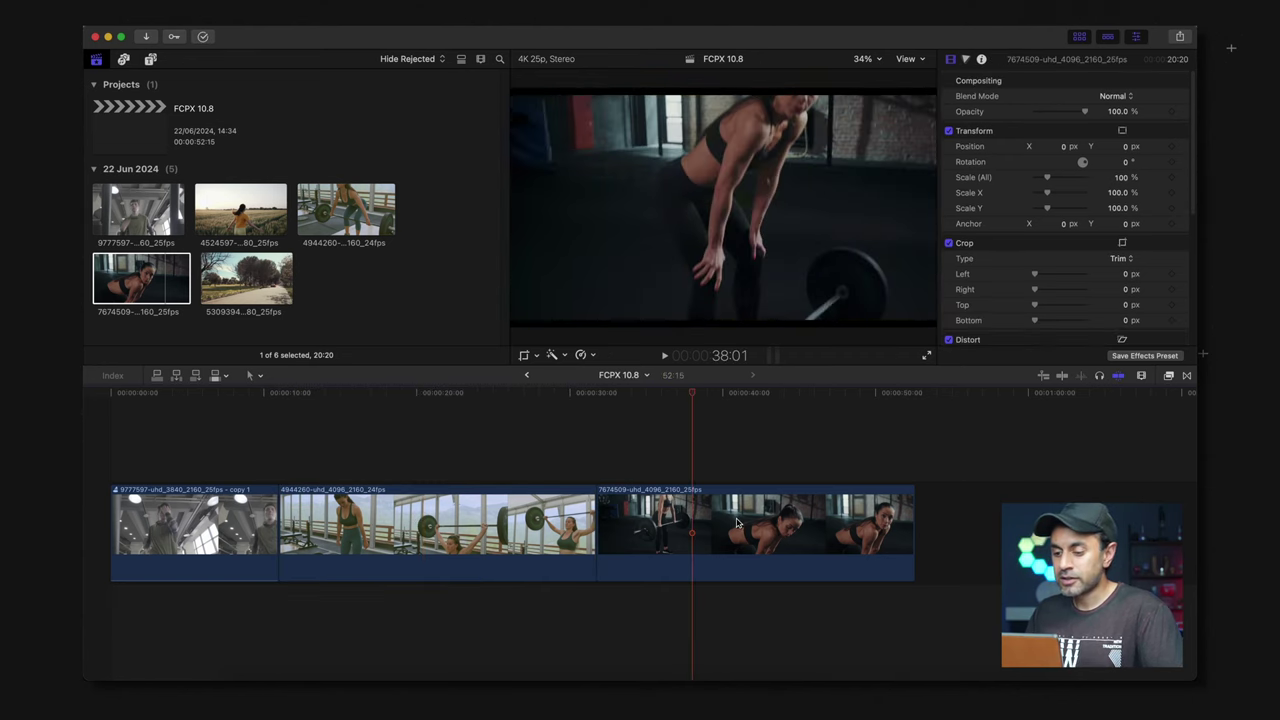
{"action": "left_click", "coordinate": [737, 522]}
{"action": "left_click", "coordinate": [216, 527]}
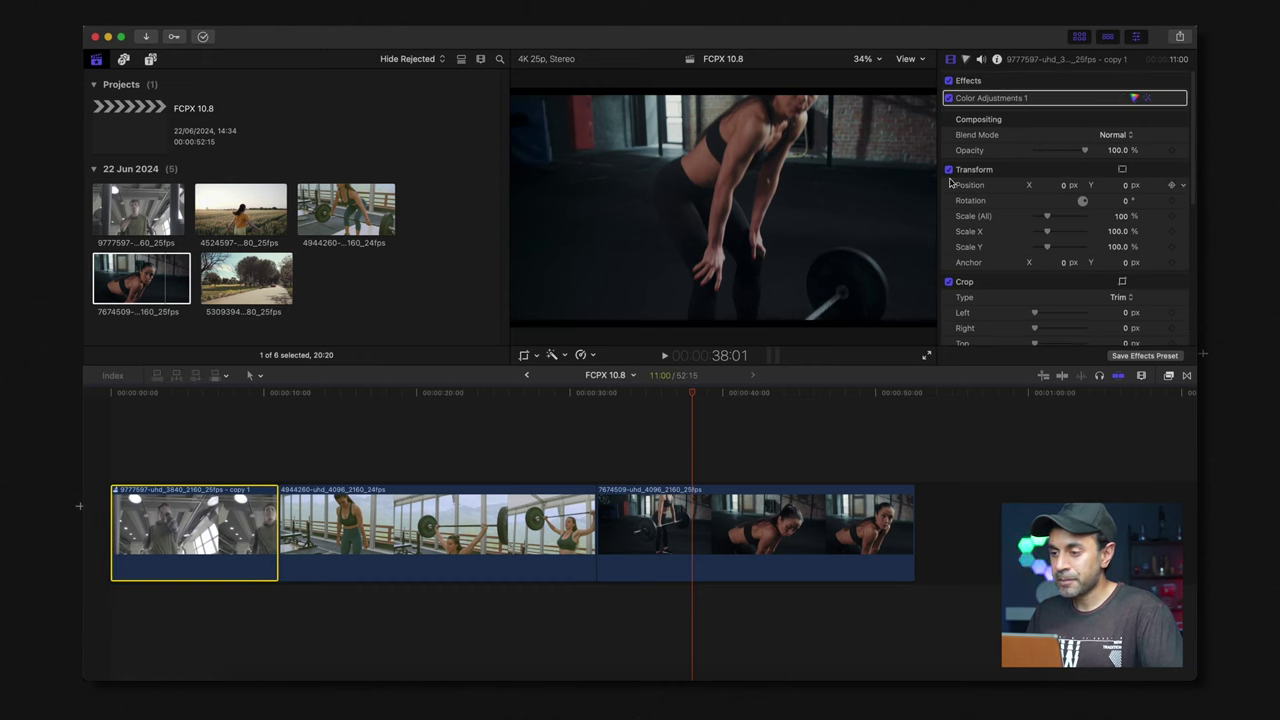
{"action": "left_click_drag", "start_coordinate": [1013, 101], "coordinate": [725, 527]}
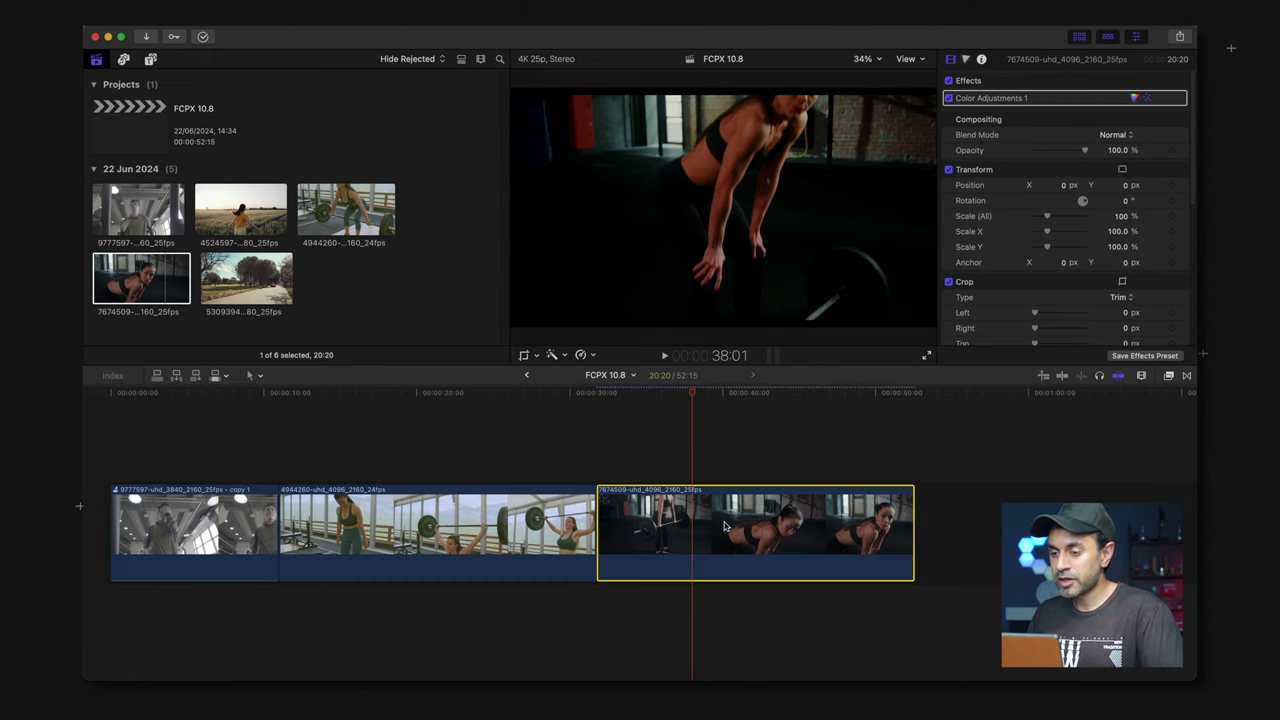
{"action": "left_click", "coordinate": [610, 395]}
{"action": "left_click", "coordinate": [364, 395]}
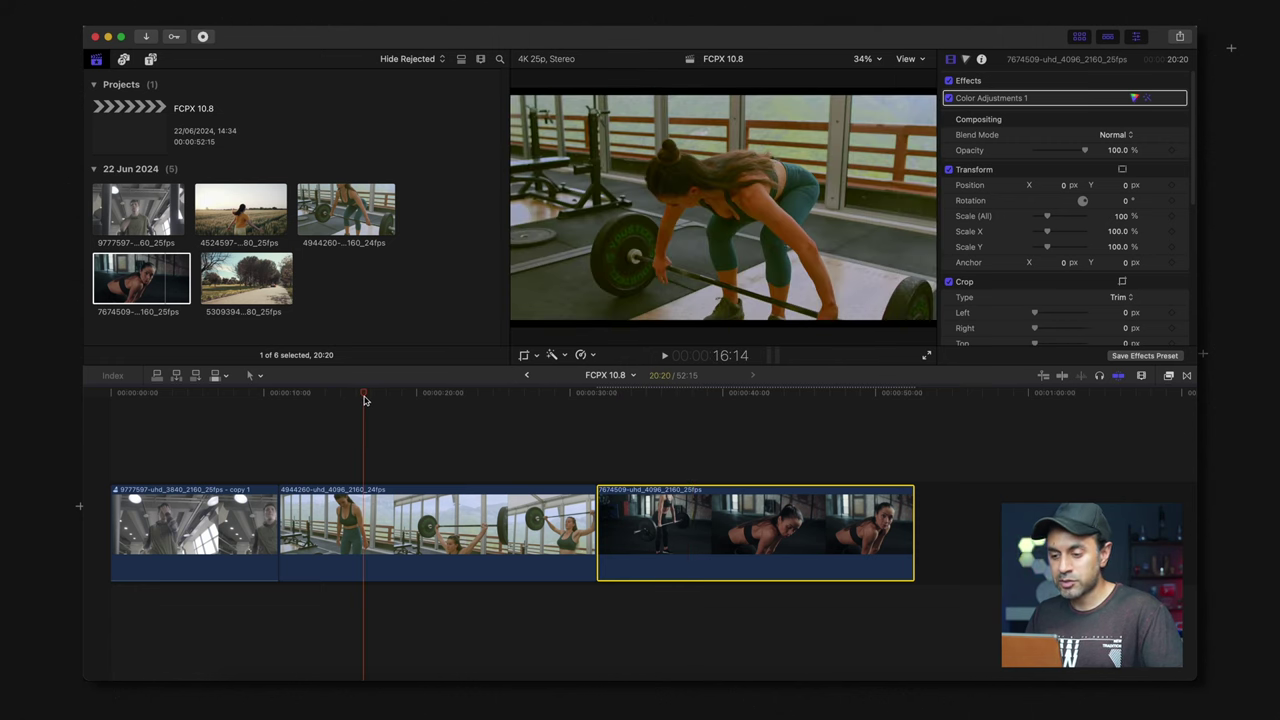
{"action": "key", "text": "space"}
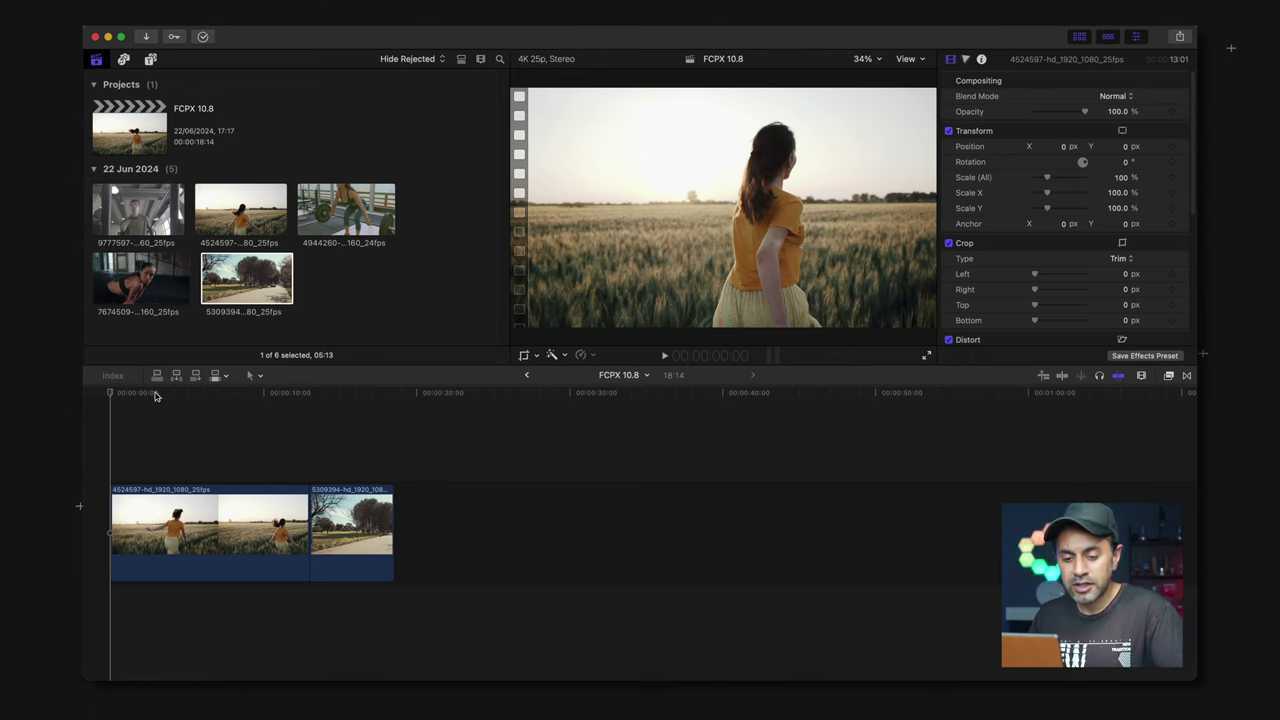
Step: Blade the field clip at about 4:15 and 8:05, then select the middle piece
{"action": "left_click", "coordinate": [155, 396]}
{"action": "key", "text": "space"}
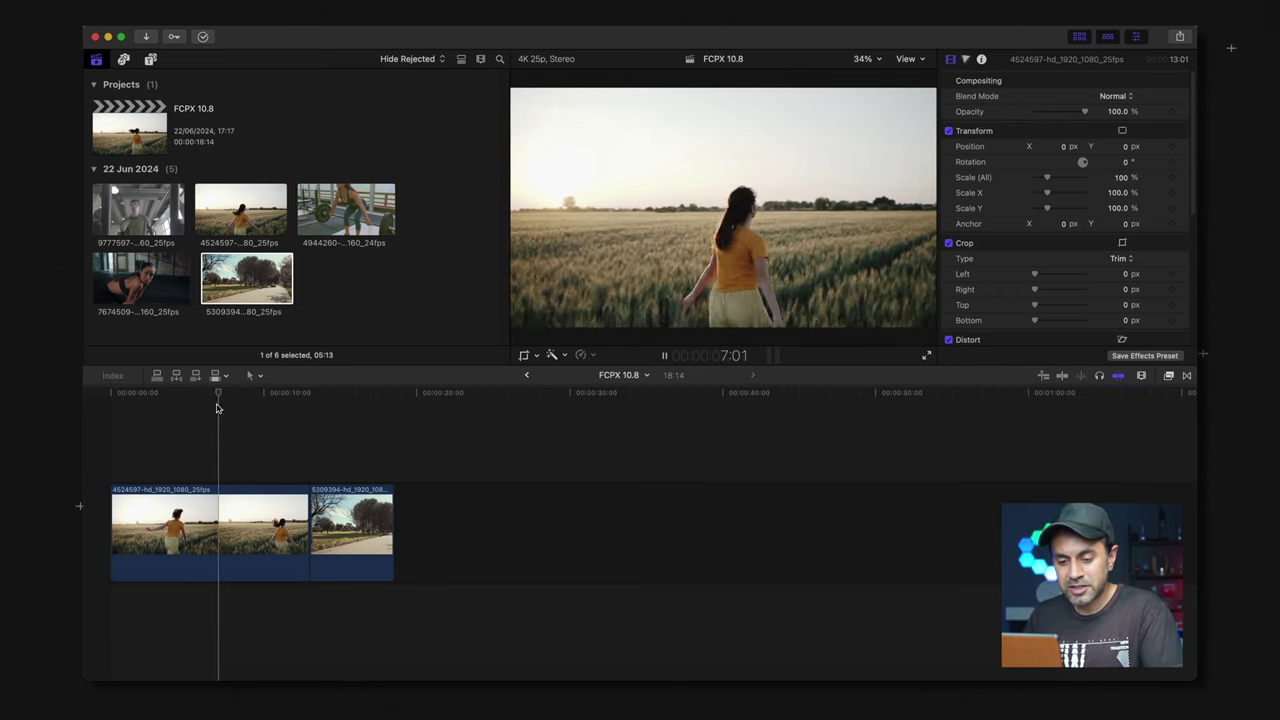
{"action": "key", "text": "space"}
{"action": "left_click", "coordinate": [182, 396]}
{"action": "left_click", "coordinate": [241, 517]}
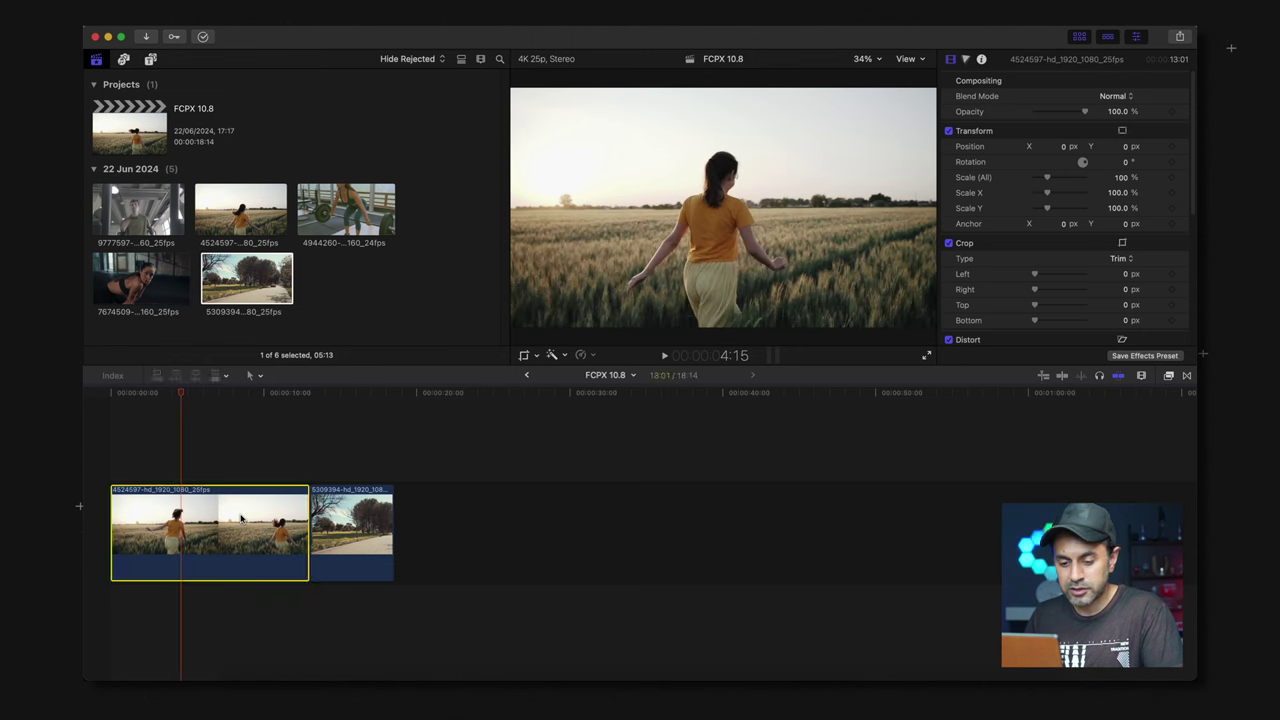
{"action": "key", "text": "super+b"}
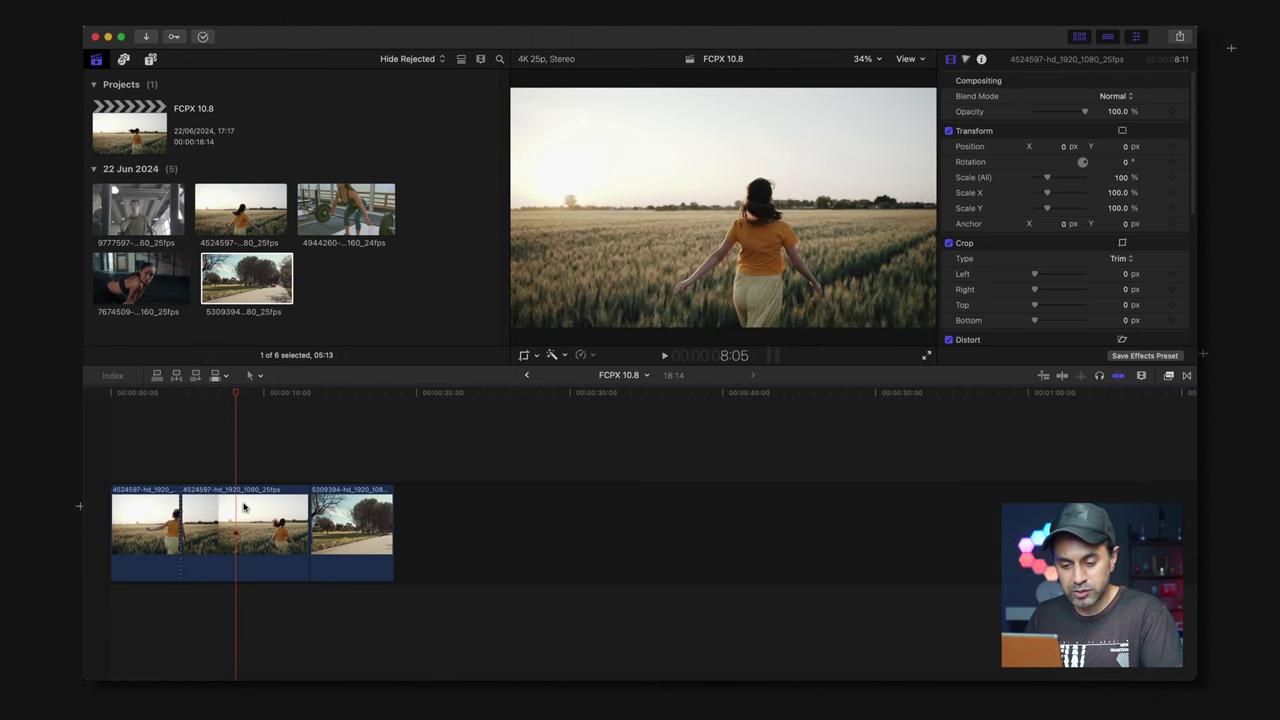
{"action": "left_click", "coordinate": [236, 500]}
{"action": "key", "text": "super+b"}
{"action": "left_click", "coordinate": [202, 477]}
{"action": "left_click", "coordinate": [209, 515]}
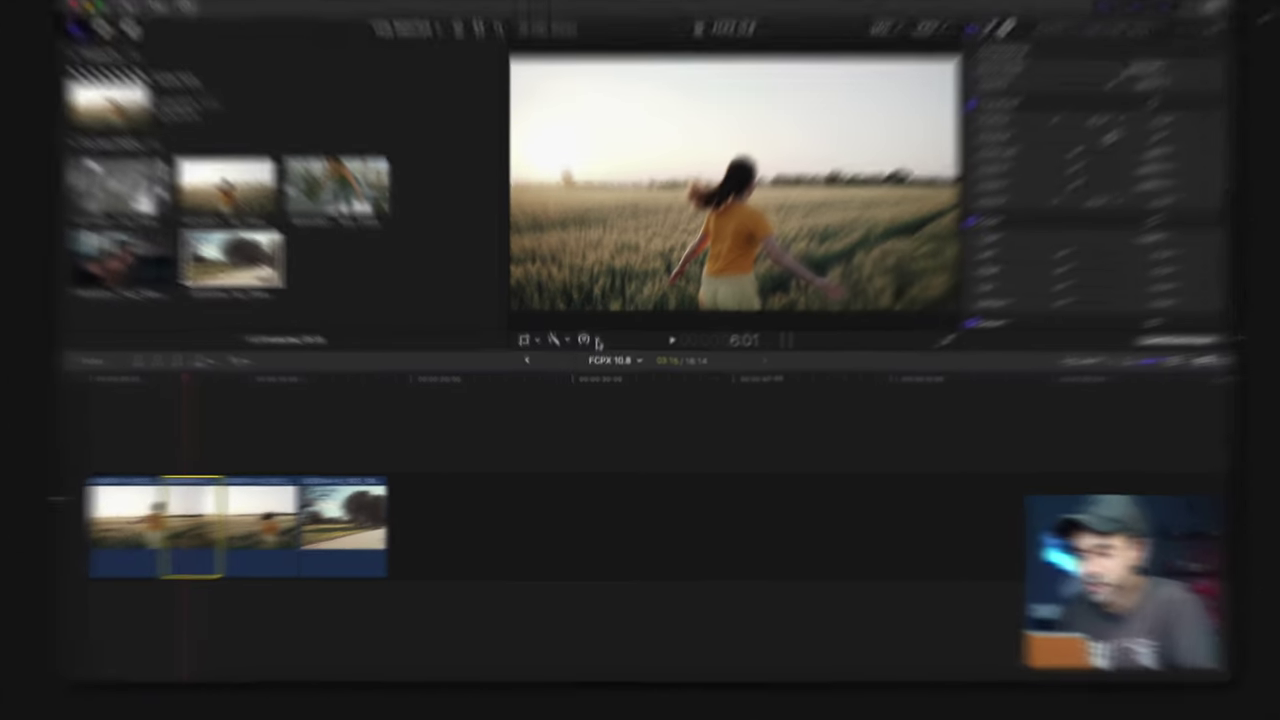
Step: Slow the middle field section to Slow 50% and play it back
{"action": "left_click", "coordinate": [593, 356]}
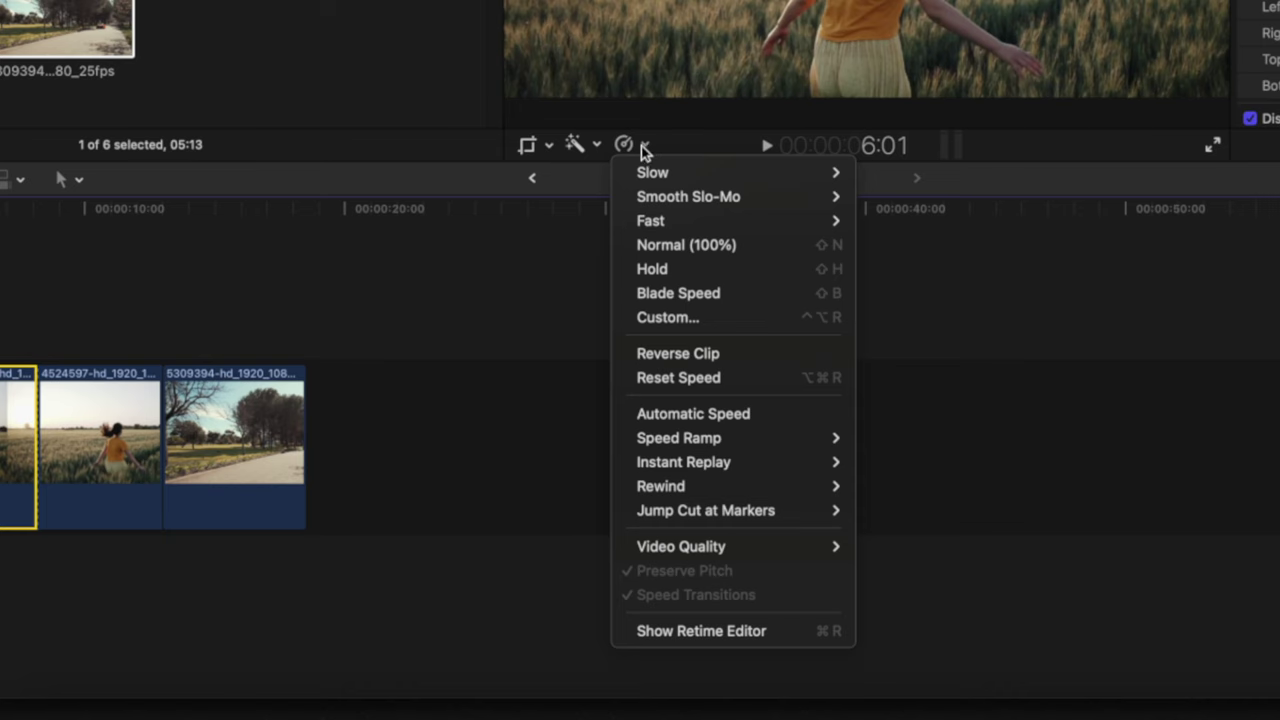
{"action": "mouse_move", "coordinate": [680, 174]}
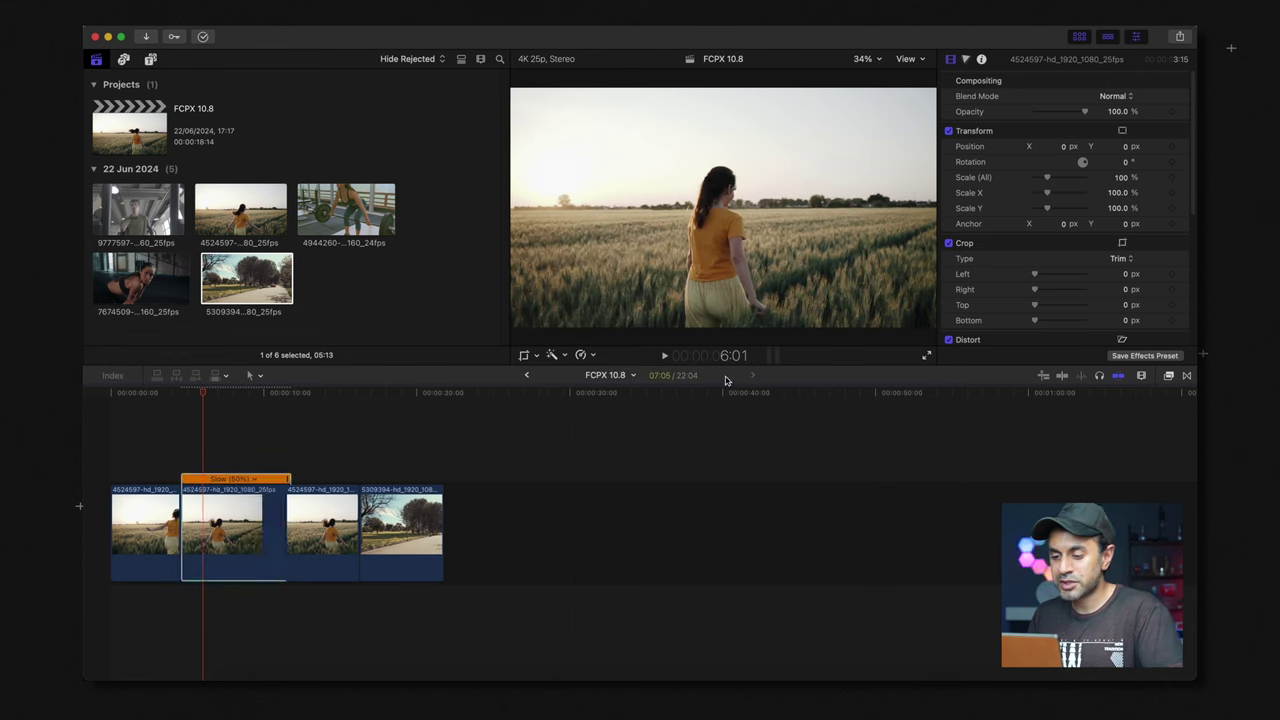
{"action": "left_click", "coordinate": [193, 459]}
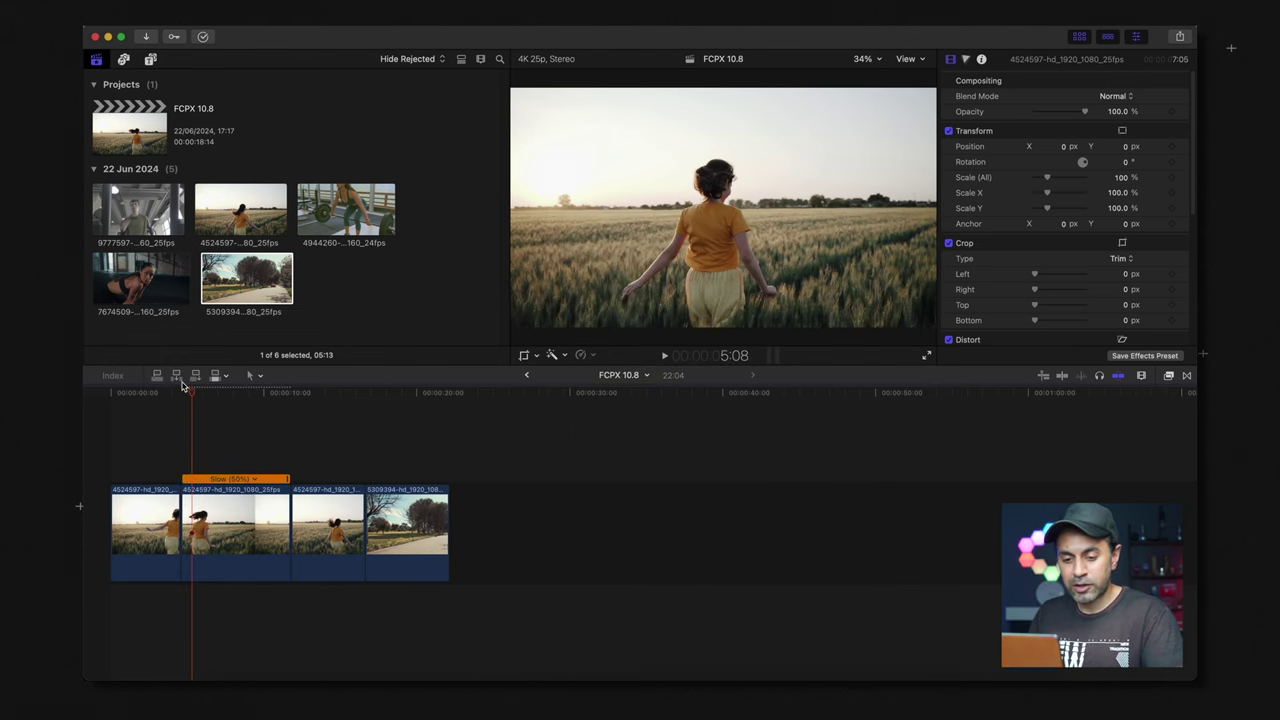
{"action": "key", "text": "space"}
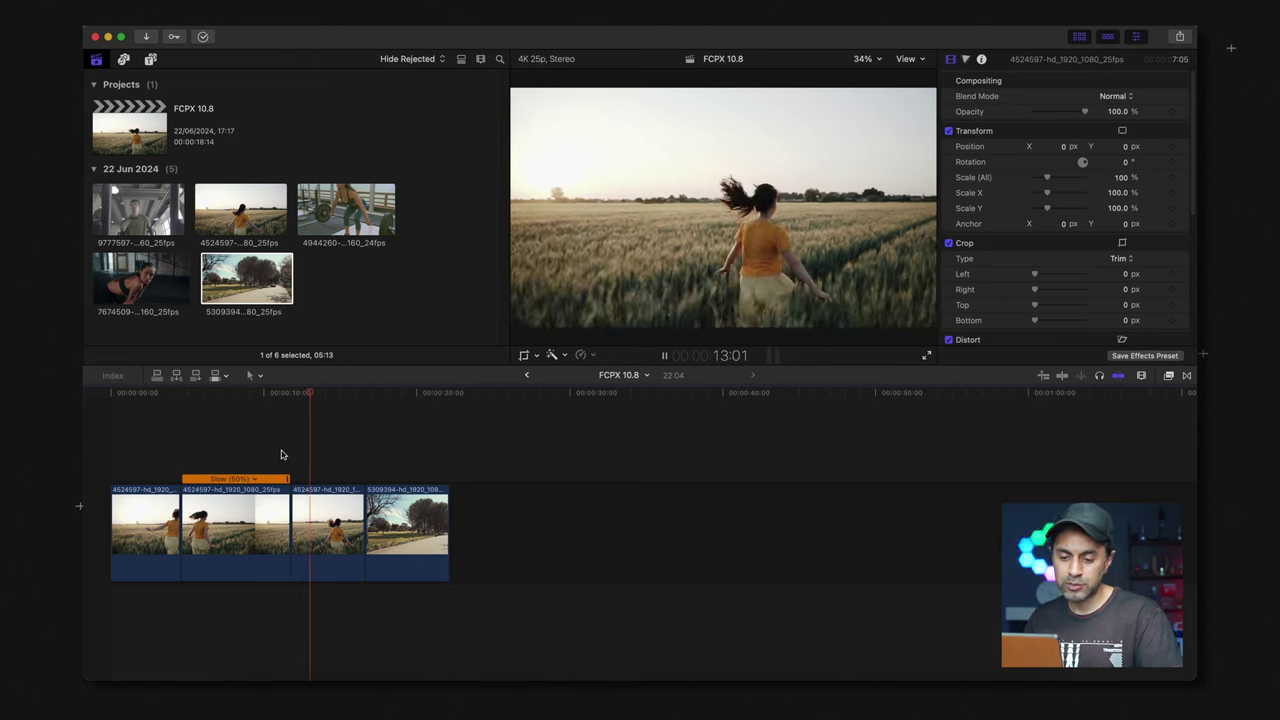
Step: Replace the plain slow-down with 50% Smooth Slo-Mo, preview it, then move into the car clip
{"action": "key", "text": "space"}
{"action": "key", "text": "shift+n"}
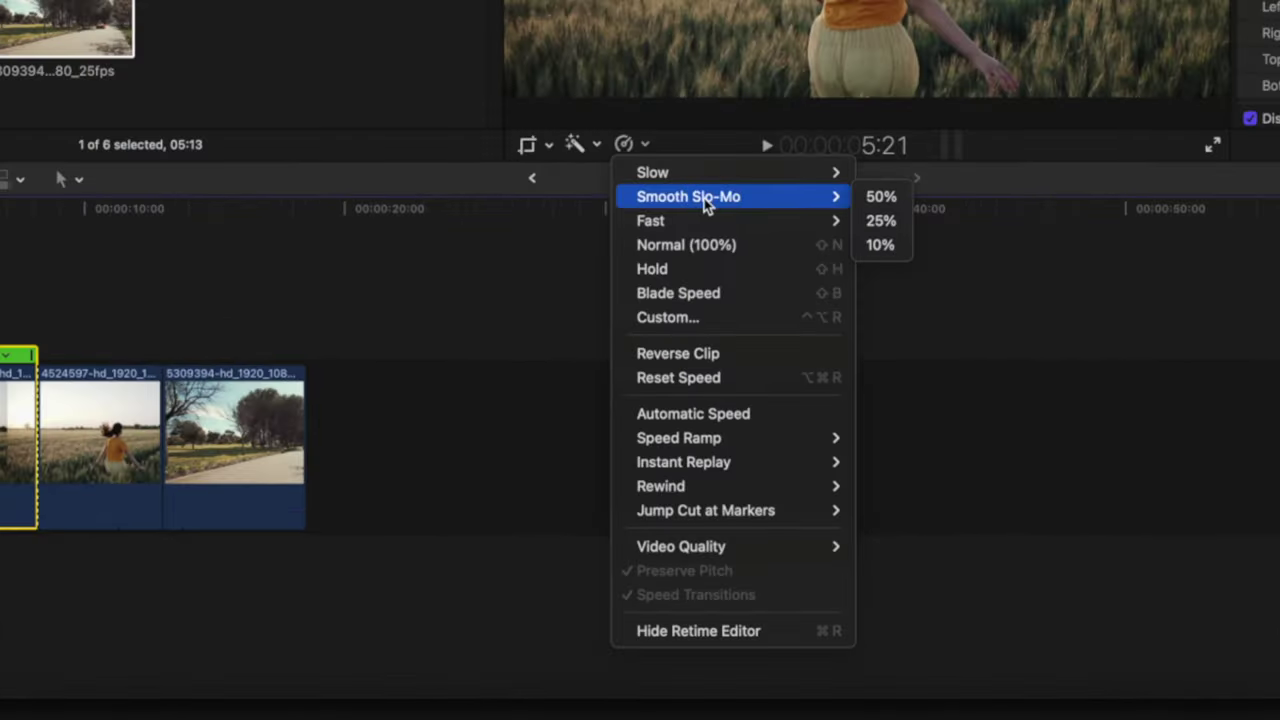
{"action": "left_click", "coordinate": [878, 198]}
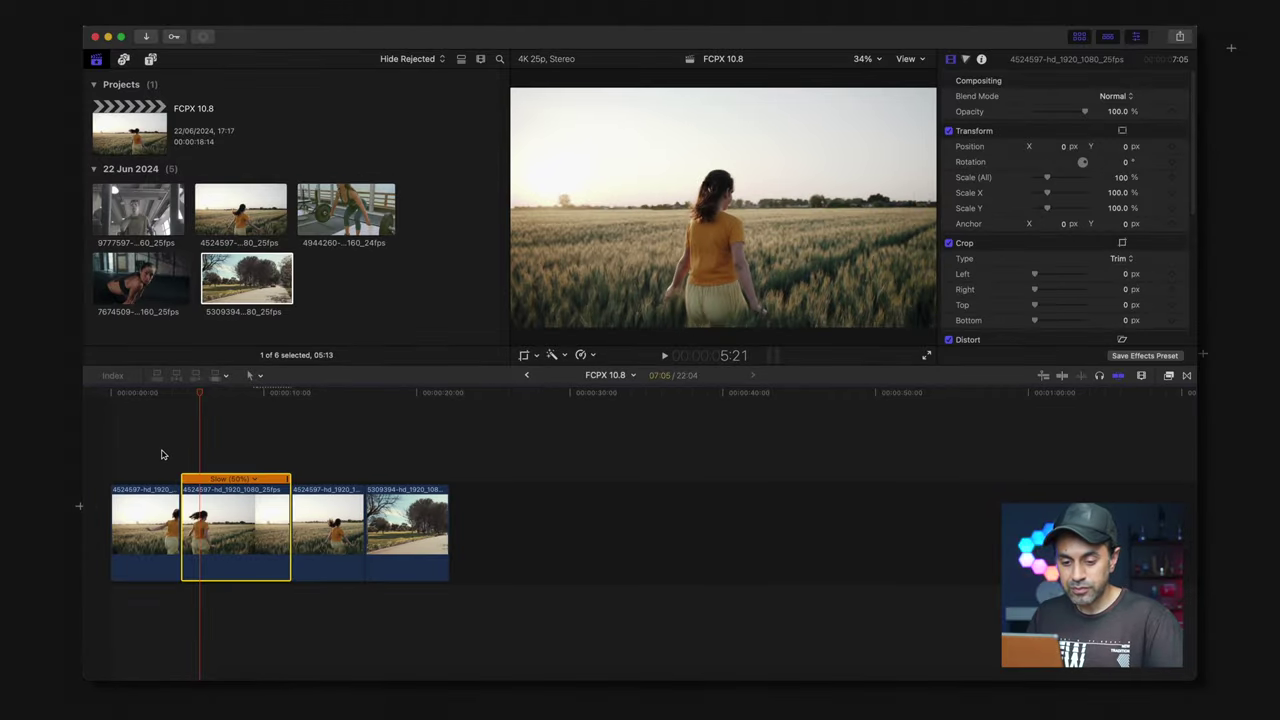
{"action": "left_click", "coordinate": [173, 455]}
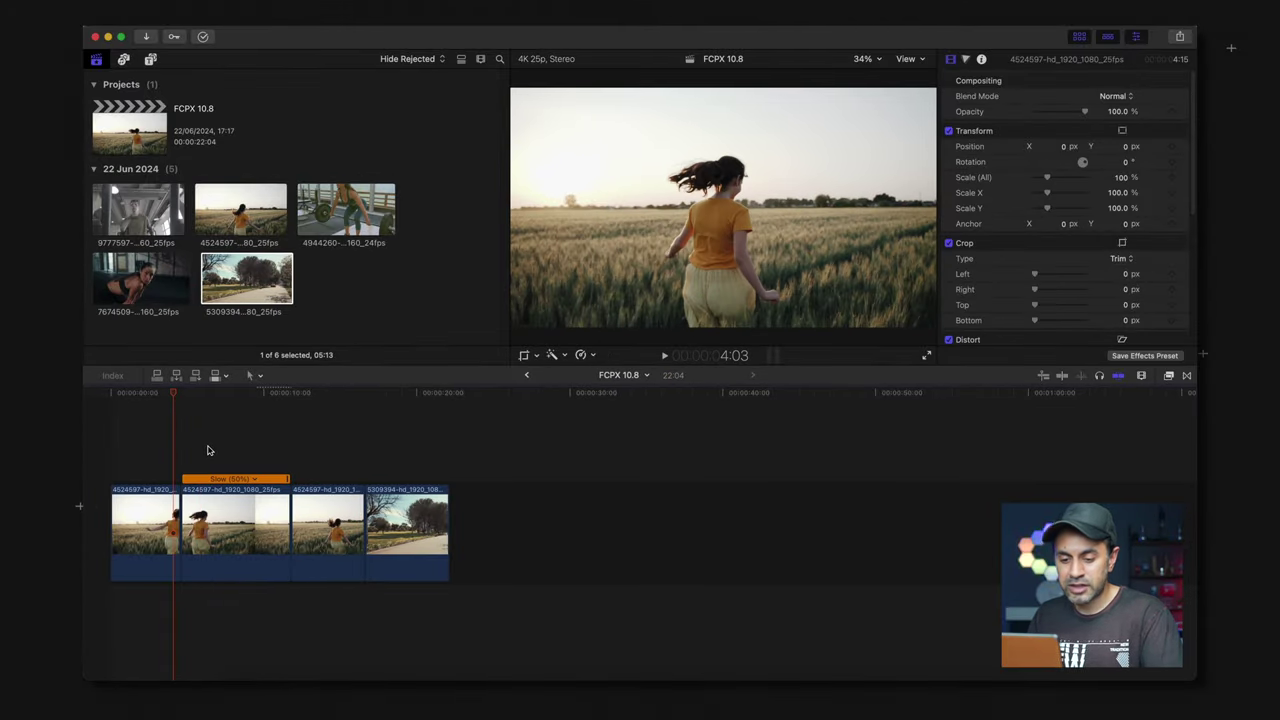
{"action": "key", "text": "space"}
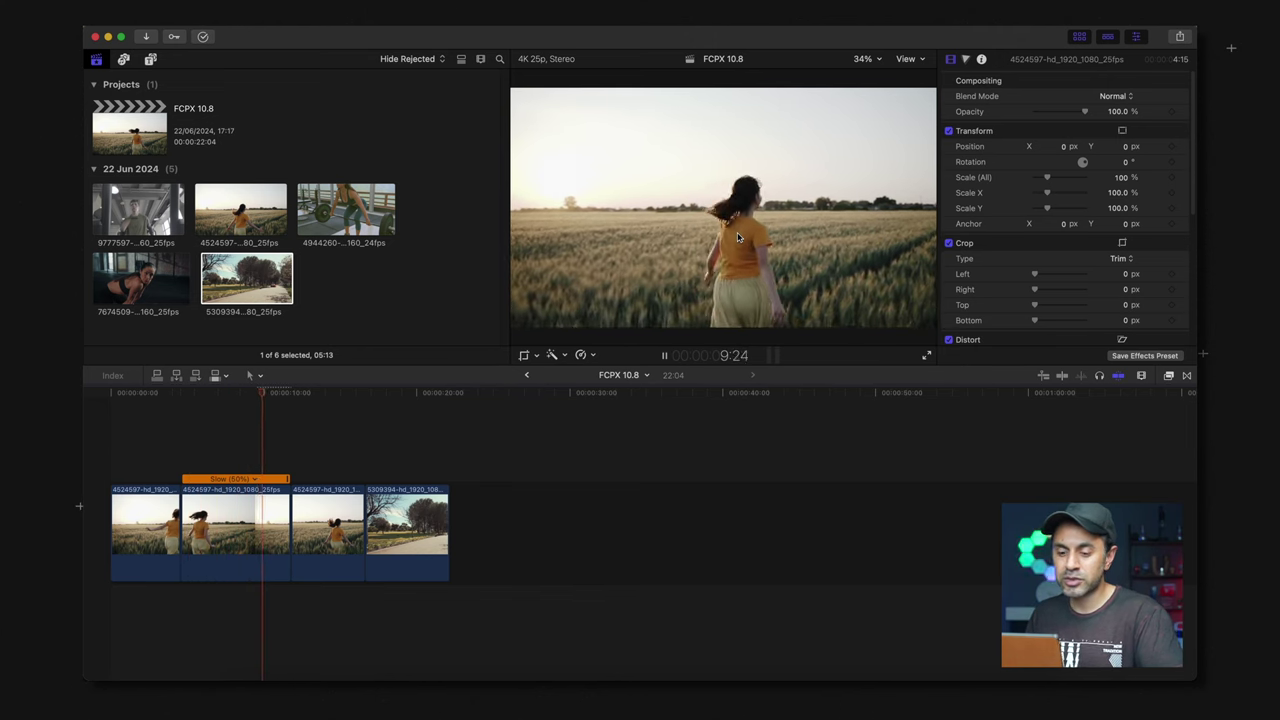
{"action": "key", "text": "space"}
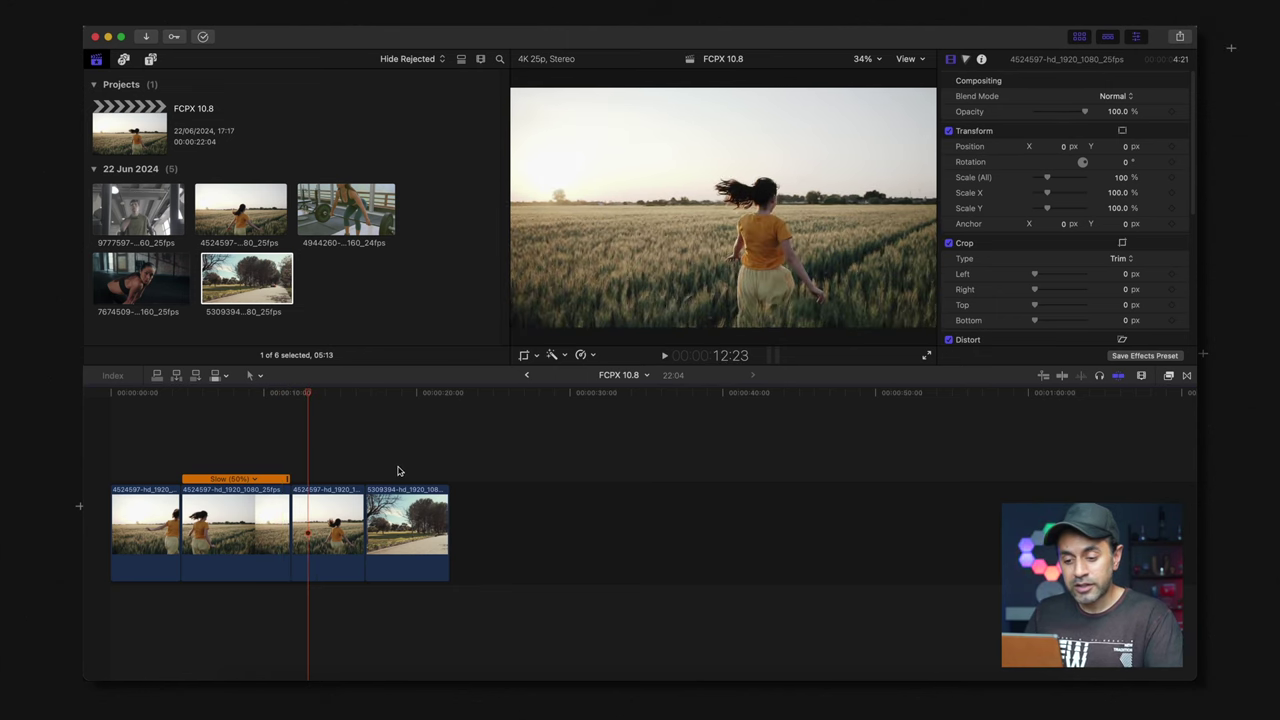
{"action": "left_click", "coordinate": [397, 471]}
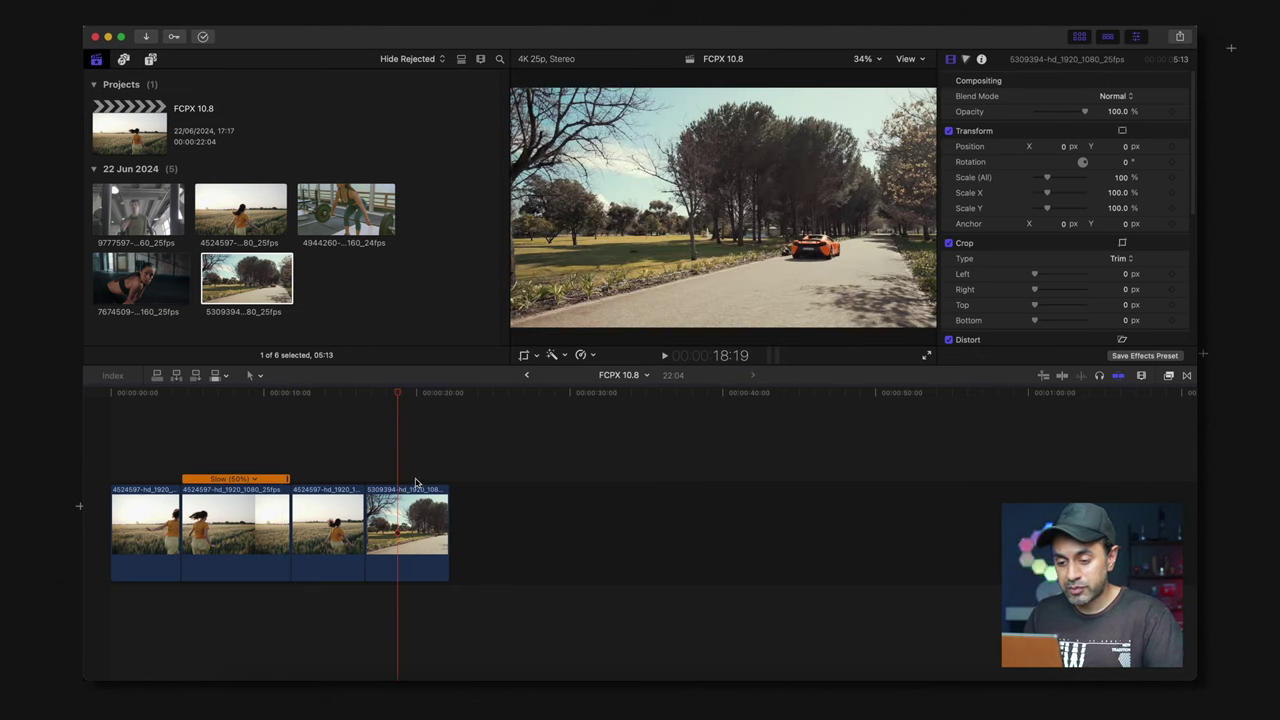
Step: Blade the 5309394 car clip twice and select its short middle section
{"action": "scroll", "coordinate": [392, 467], "scroll_direction": "up", "scroll_amount": 5}
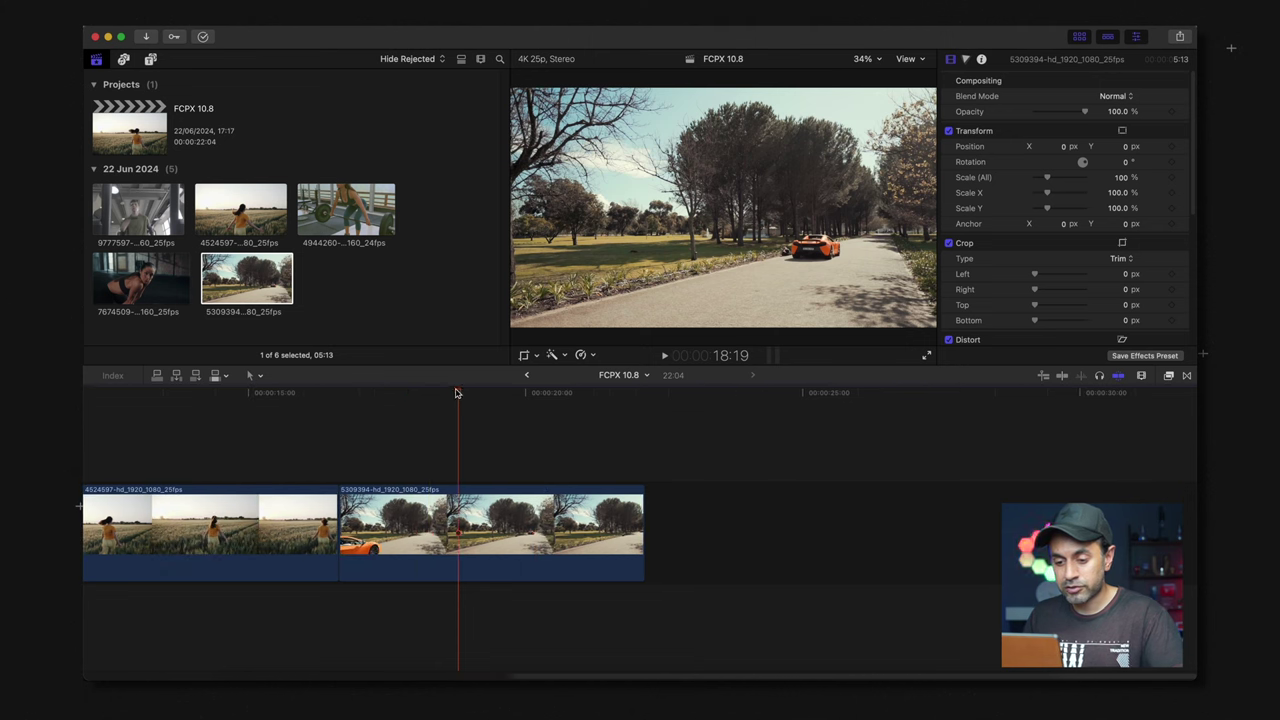
{"action": "left_click_drag", "start_coordinate": [456, 393], "coordinate": [363, 400]}
{"action": "key", "text": "space"}
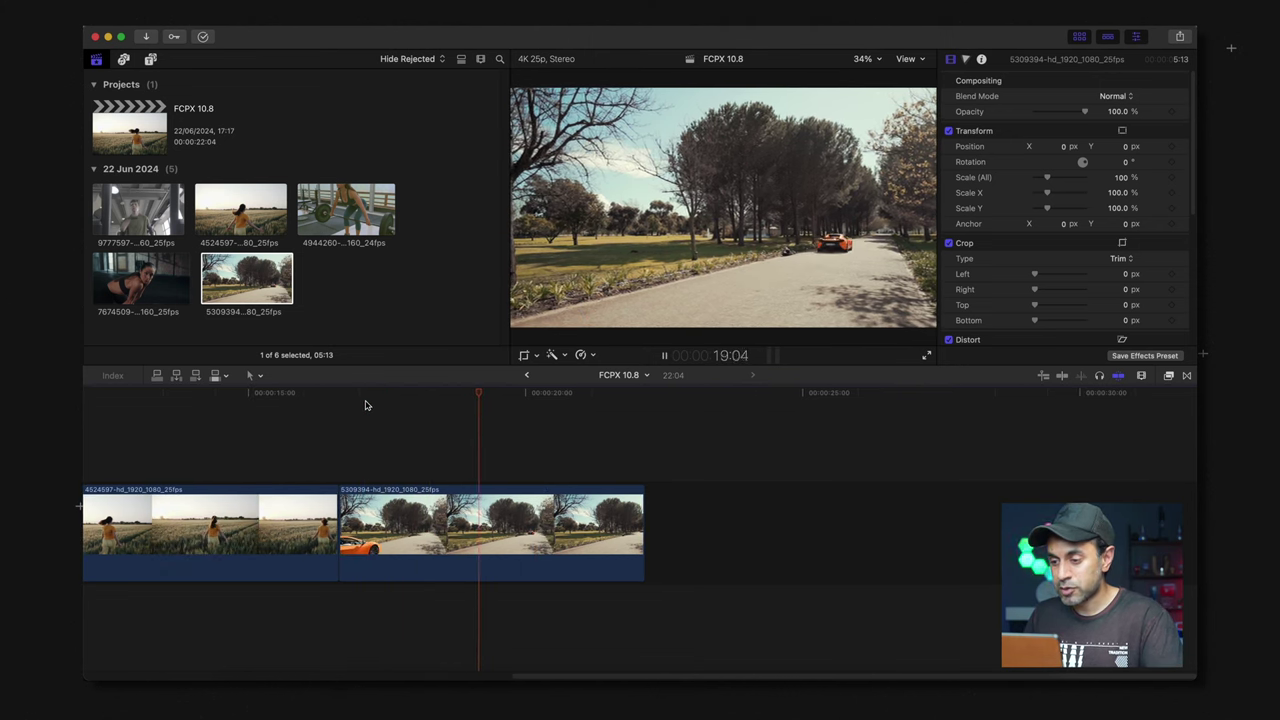
{"action": "key", "text": "space"}
{"action": "left_click", "coordinate": [421, 460]}
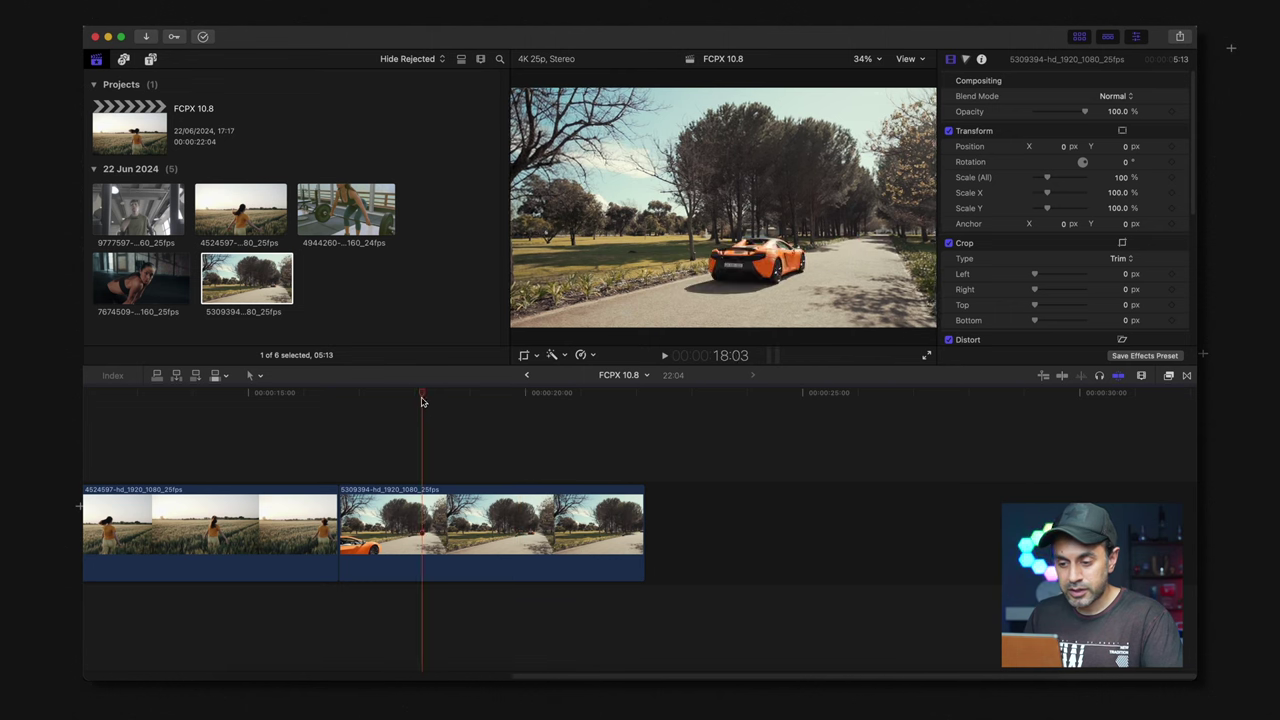
{"action": "left_click_drag", "start_coordinate": [421, 401], "coordinate": [466, 397]}
{"action": "left_click", "coordinate": [482, 538]}
{"action": "key", "text": "super+b"}
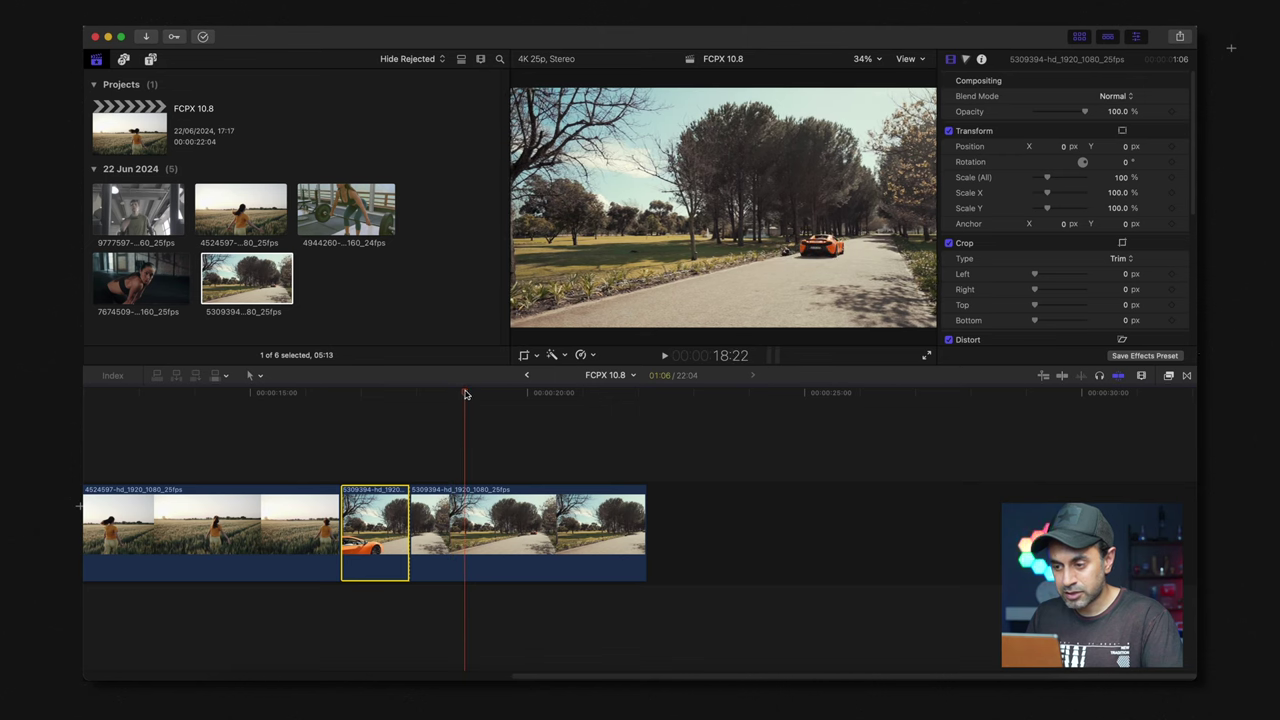
{"action": "left_click", "coordinate": [489, 557]}
{"action": "key", "text": "super+b"}
{"action": "left_click", "coordinate": [437, 397]}
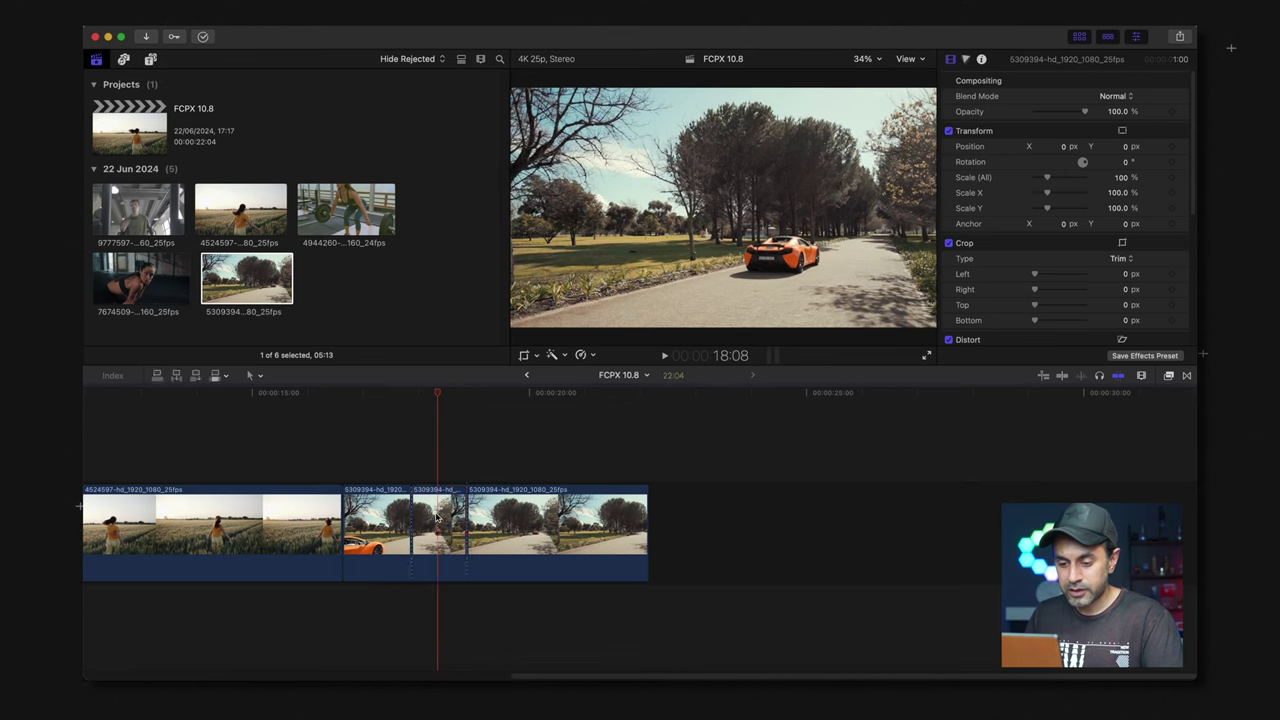
Step: Set the car clip's middle section to 50% Smooth Slo-Mo and play it back
{"action": "left_click", "coordinate": [594, 356]}
{"action": "mouse_move", "coordinate": [672, 391]}
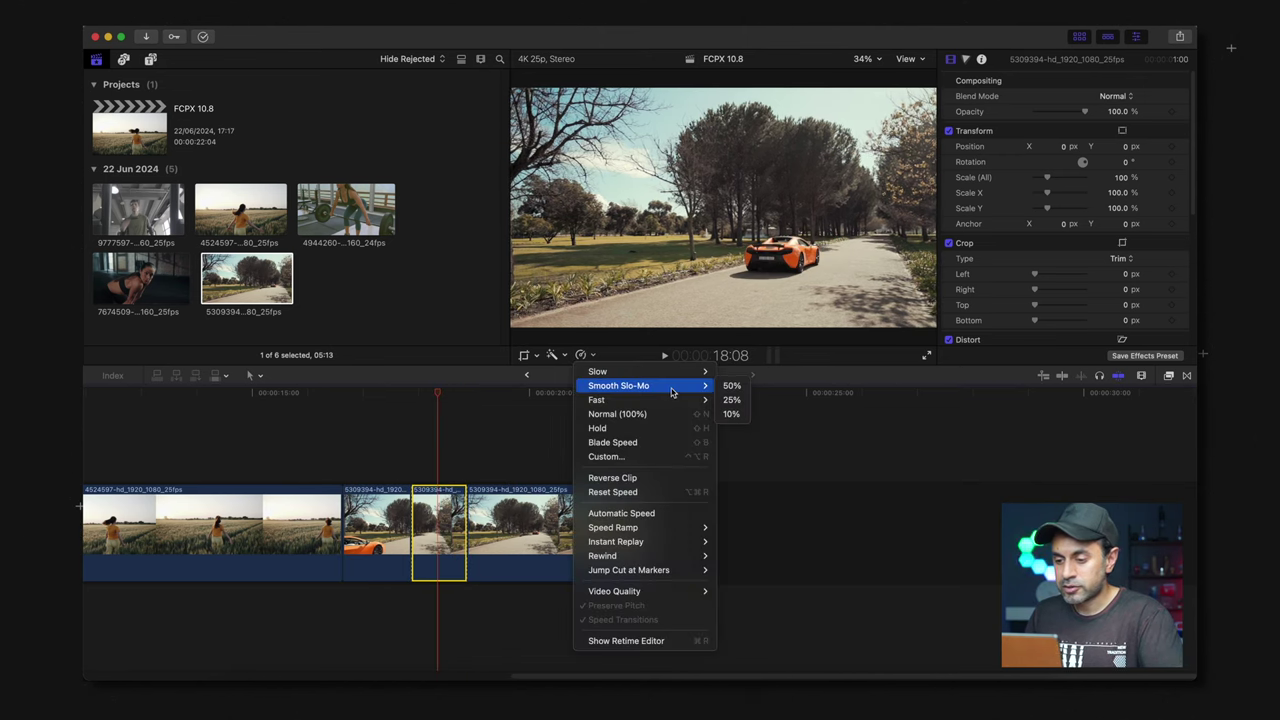
{"action": "left_click", "coordinate": [731, 386]}
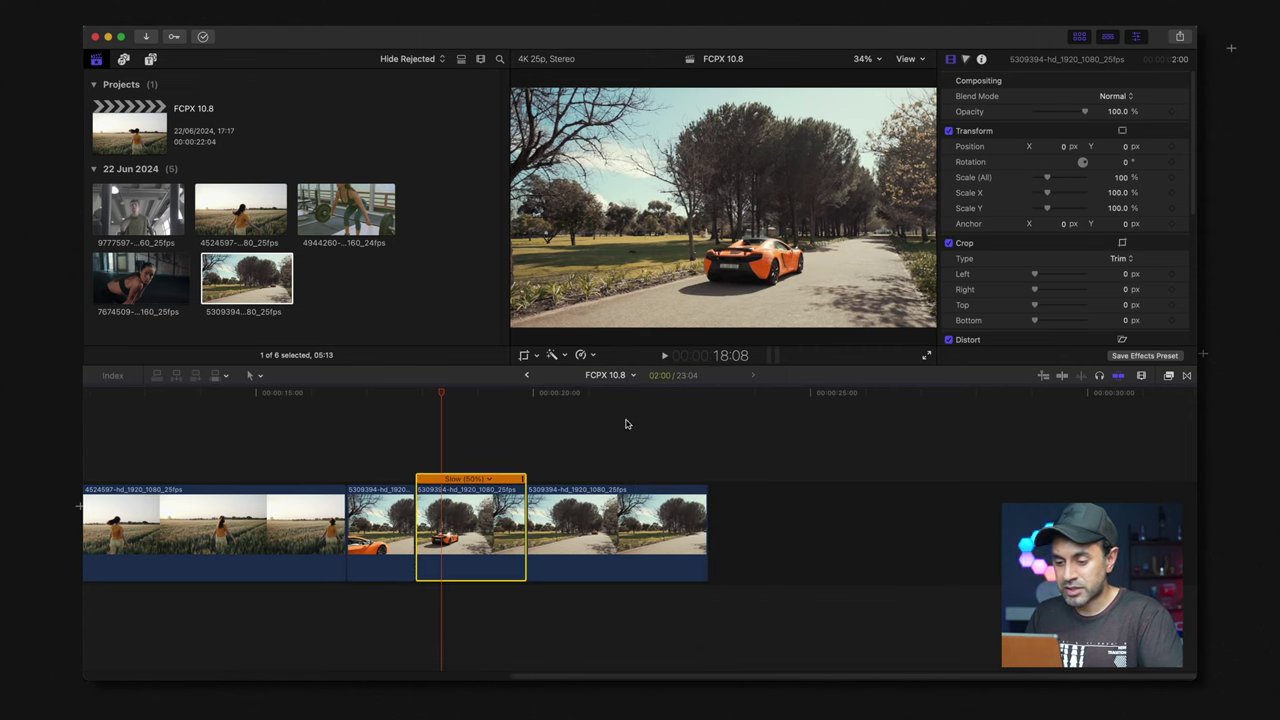
{"action": "left_click", "coordinate": [422, 467]}
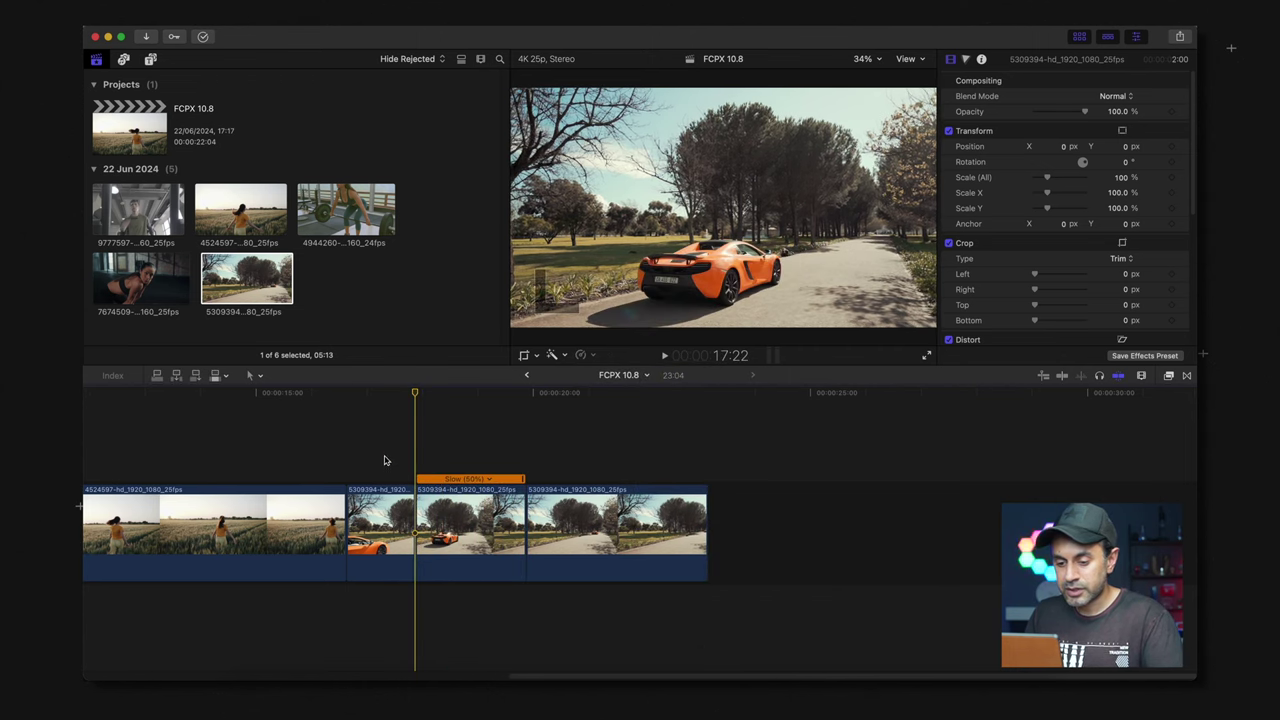
{"action": "left_click", "coordinate": [384, 460]}
{"action": "left_click", "coordinate": [353, 394]}
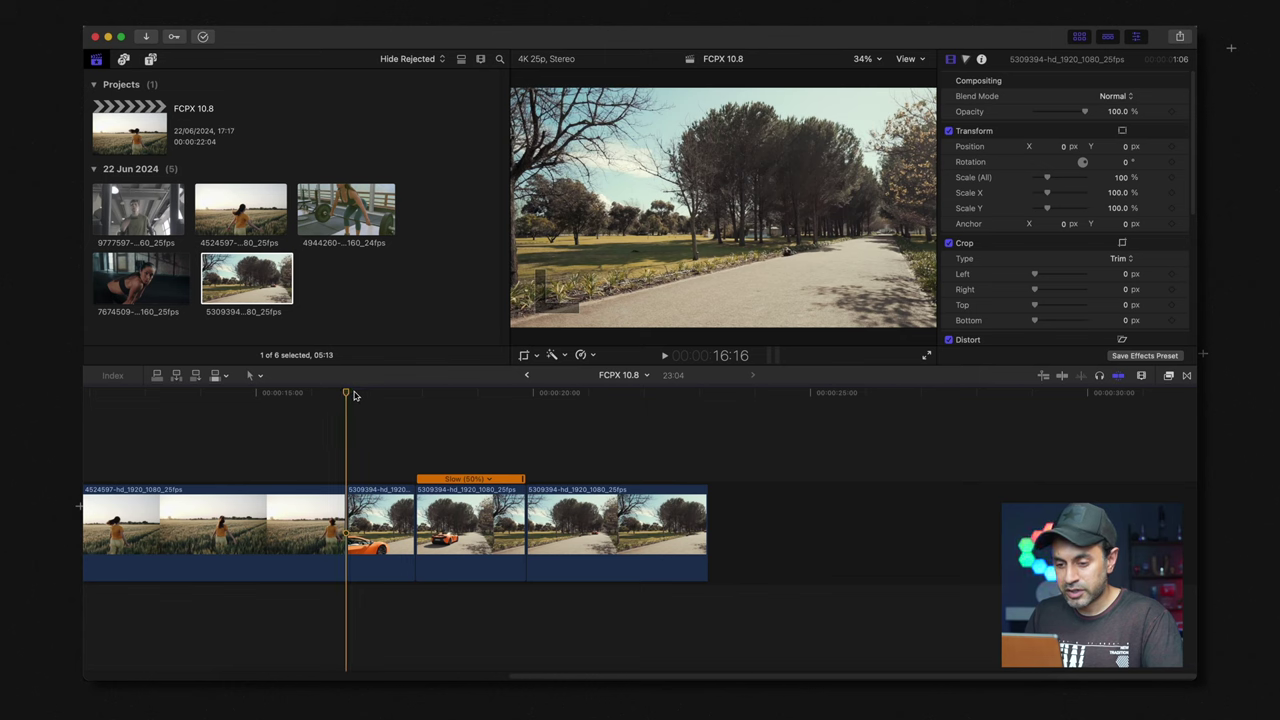
{"action": "key", "text": "space"}
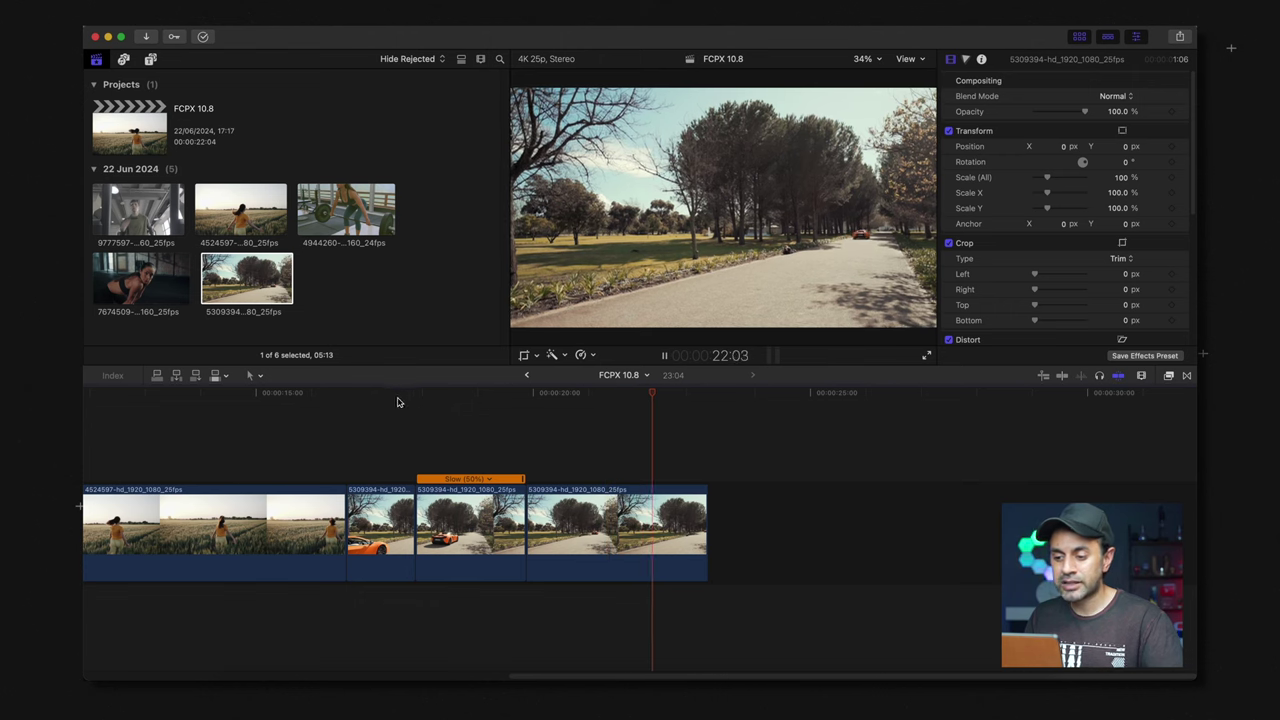
{"action": "key", "text": "space"}
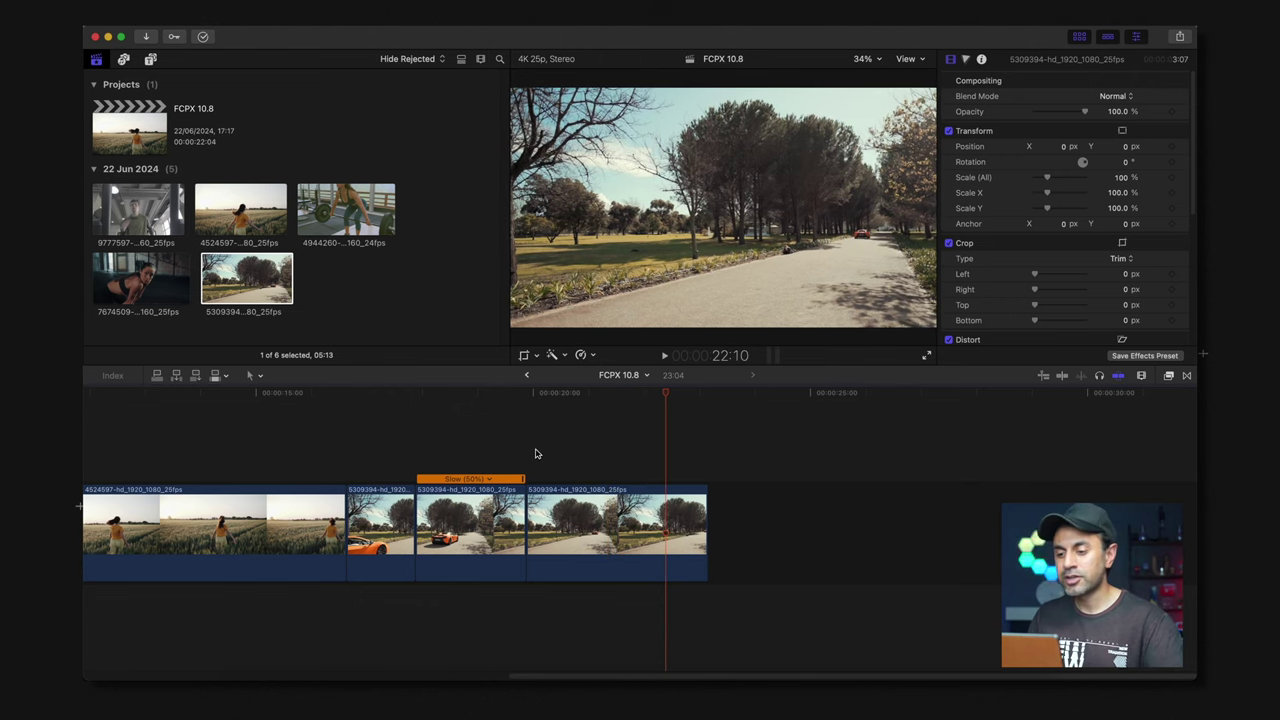
Step: Set the slowed car section's video quality to Better (Optical Flow)
{"action": "key", "text": "super+Left"}
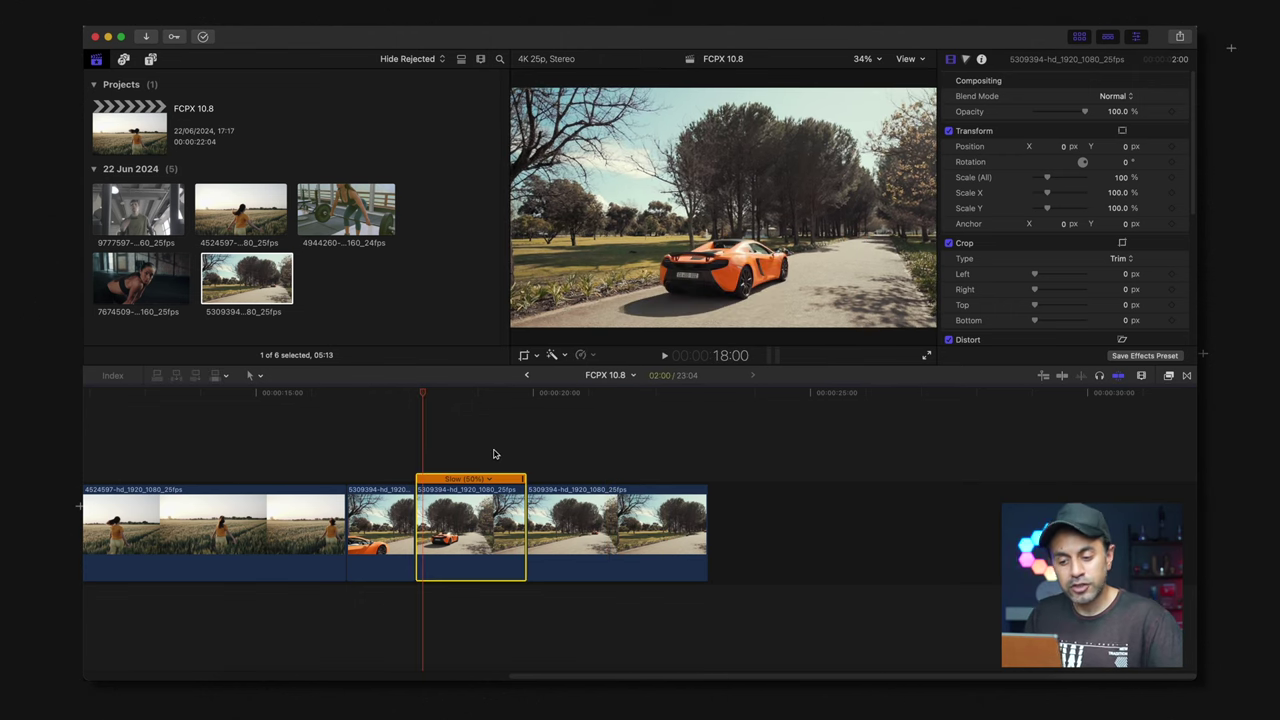
{"action": "left_click", "coordinate": [591, 356]}
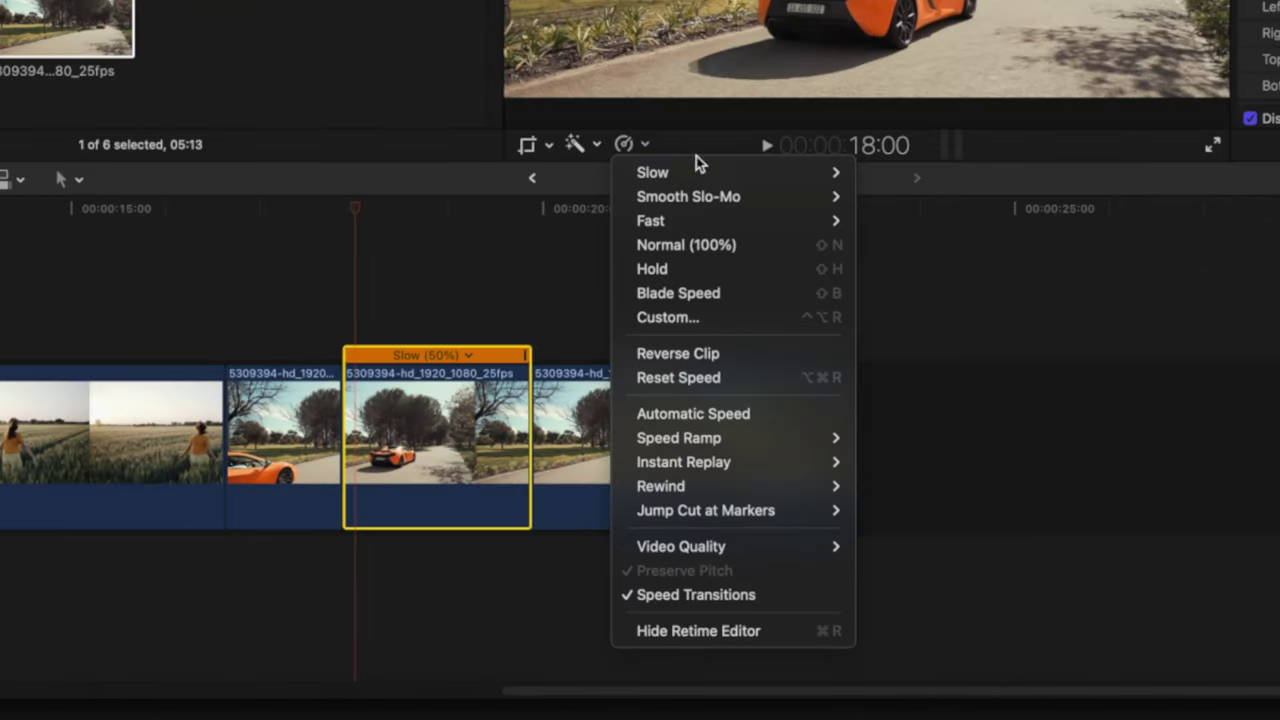
{"action": "mouse_move", "coordinate": [742, 552]}
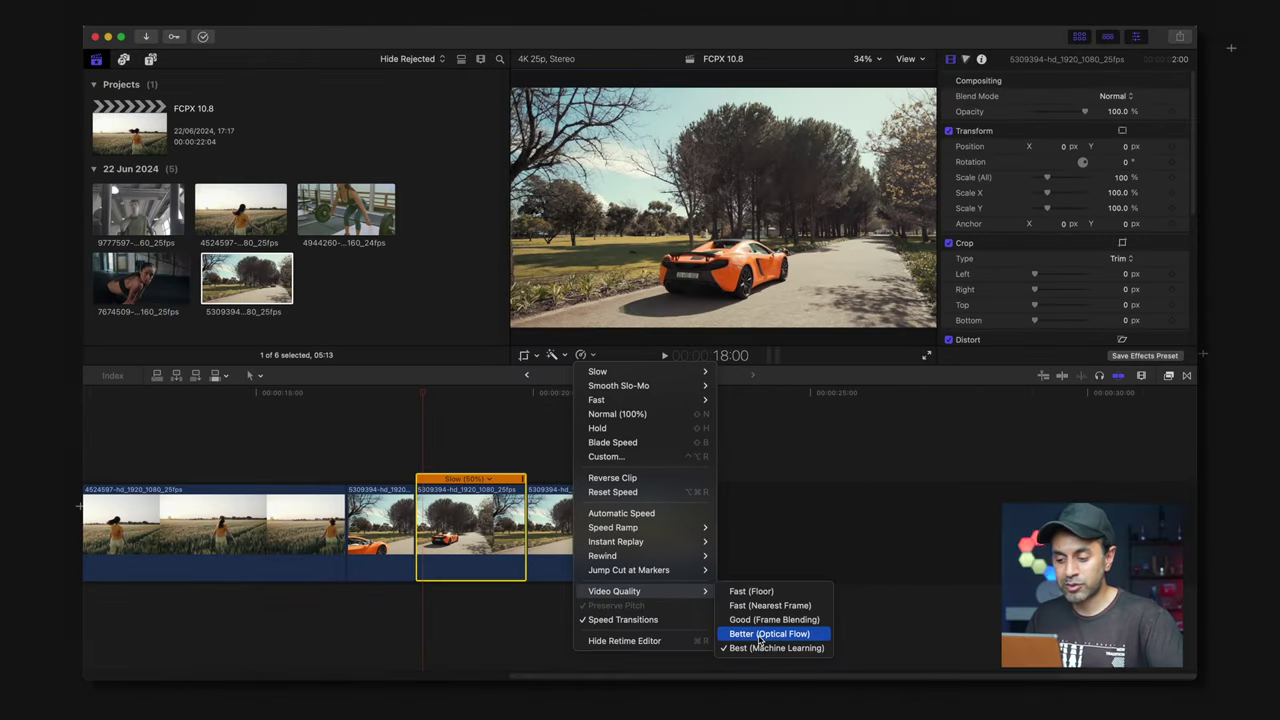
{"action": "left_click", "coordinate": [760, 636]}
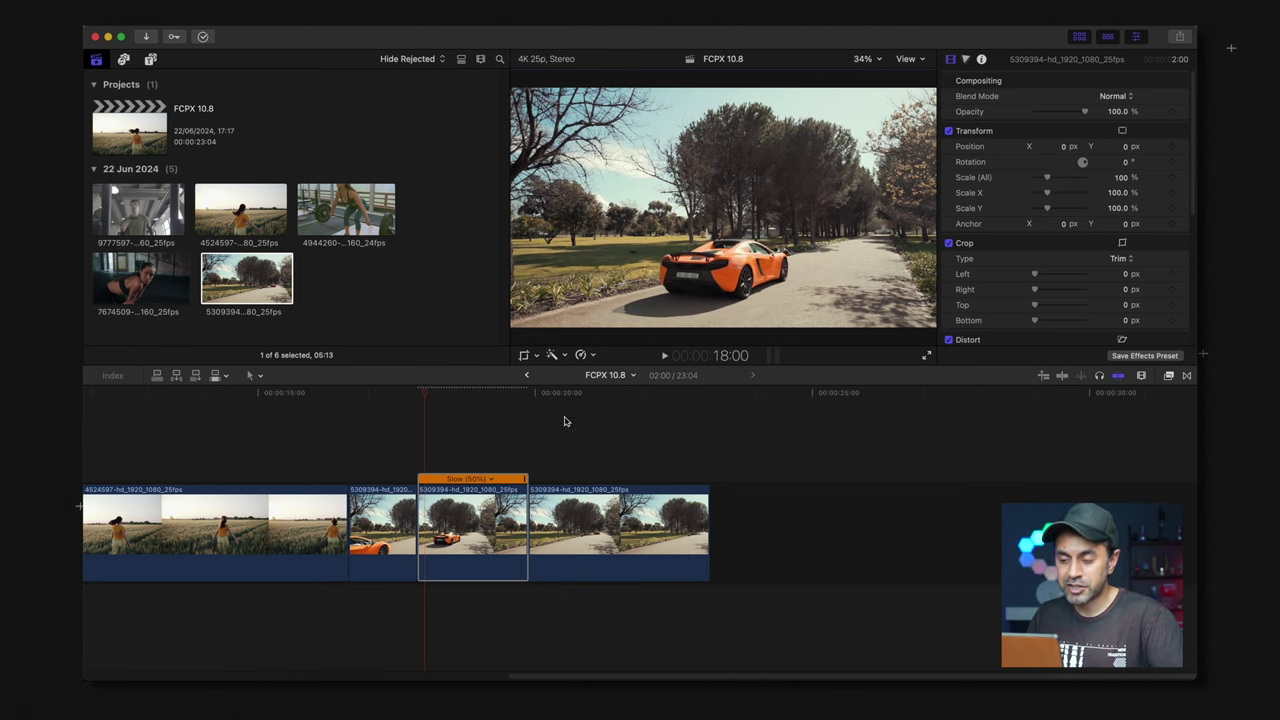
Step: Play back from just before the slowed section to review the smoothed slow motion
{"action": "left_click", "coordinate": [422, 394]}
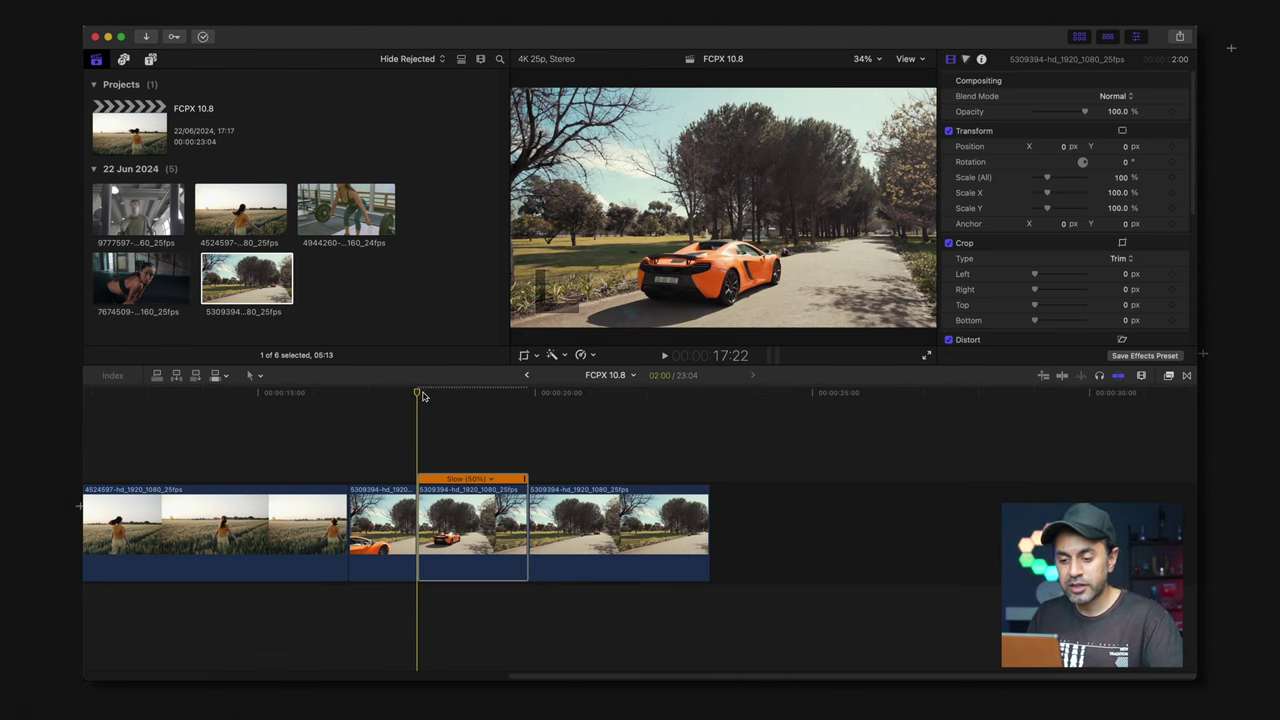
{"action": "left_click", "coordinate": [386, 443]}
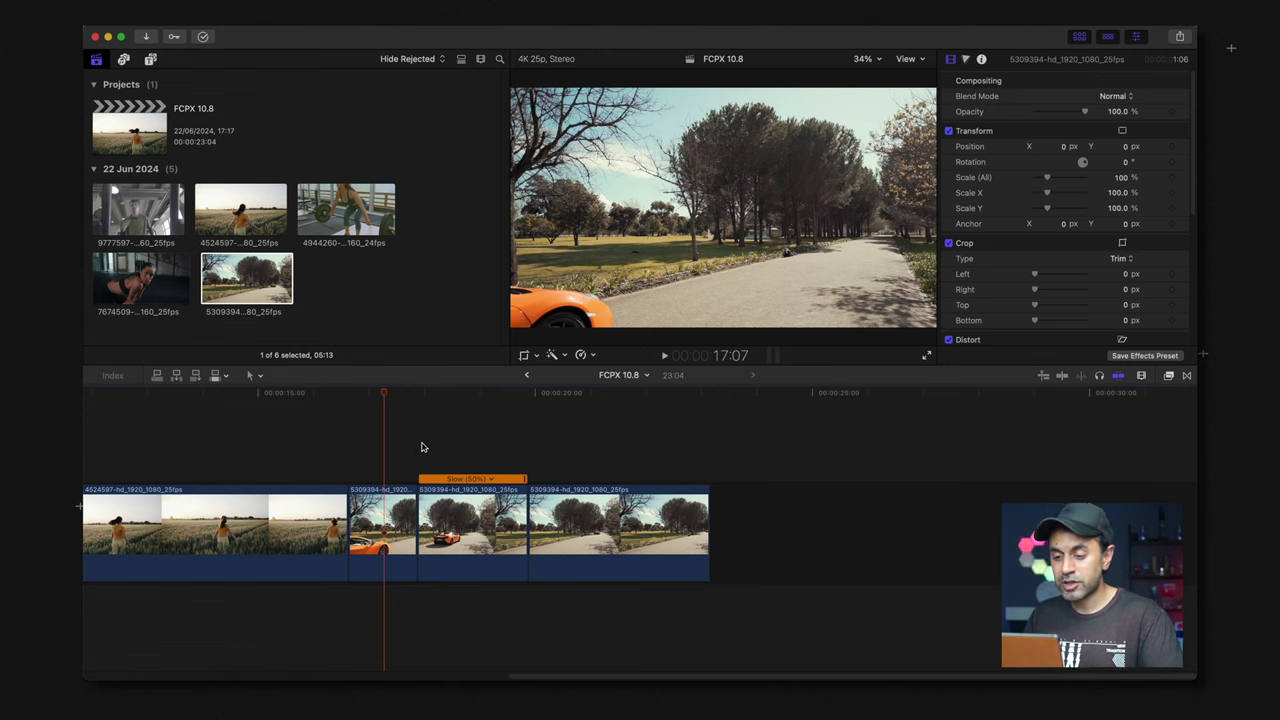
{"action": "key", "text": "space"}
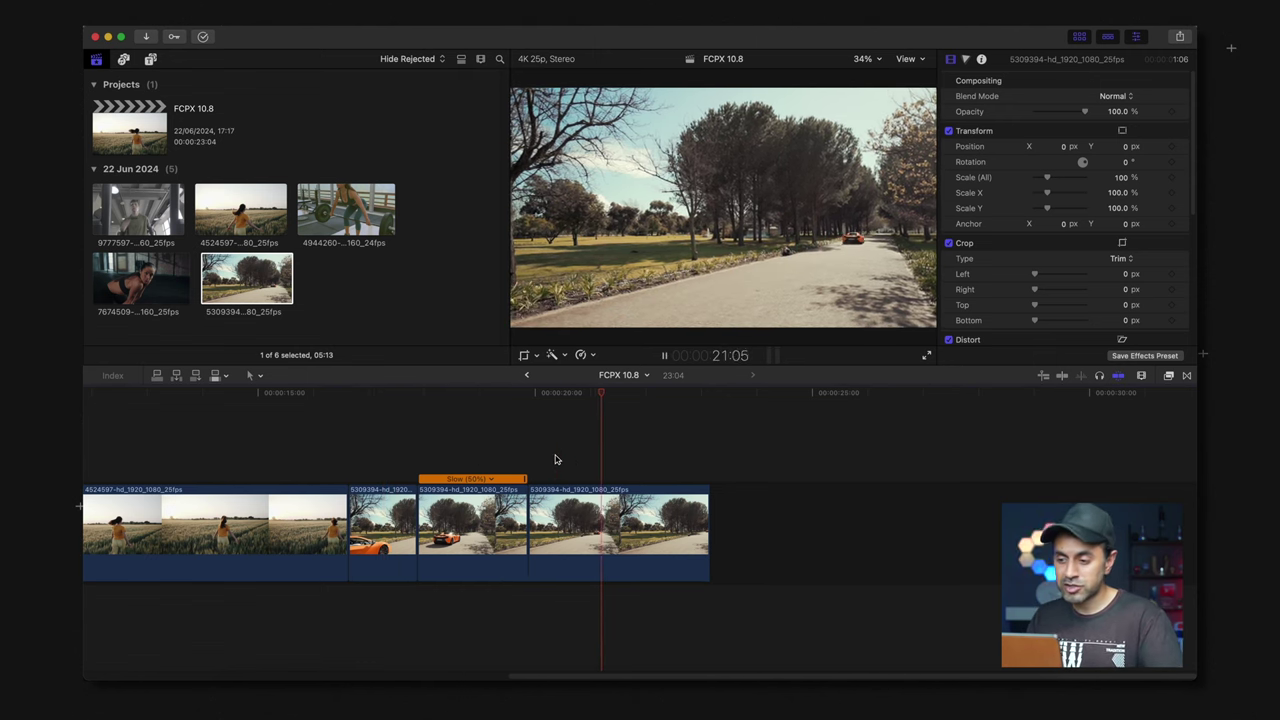
{"action": "key", "text": "space"}
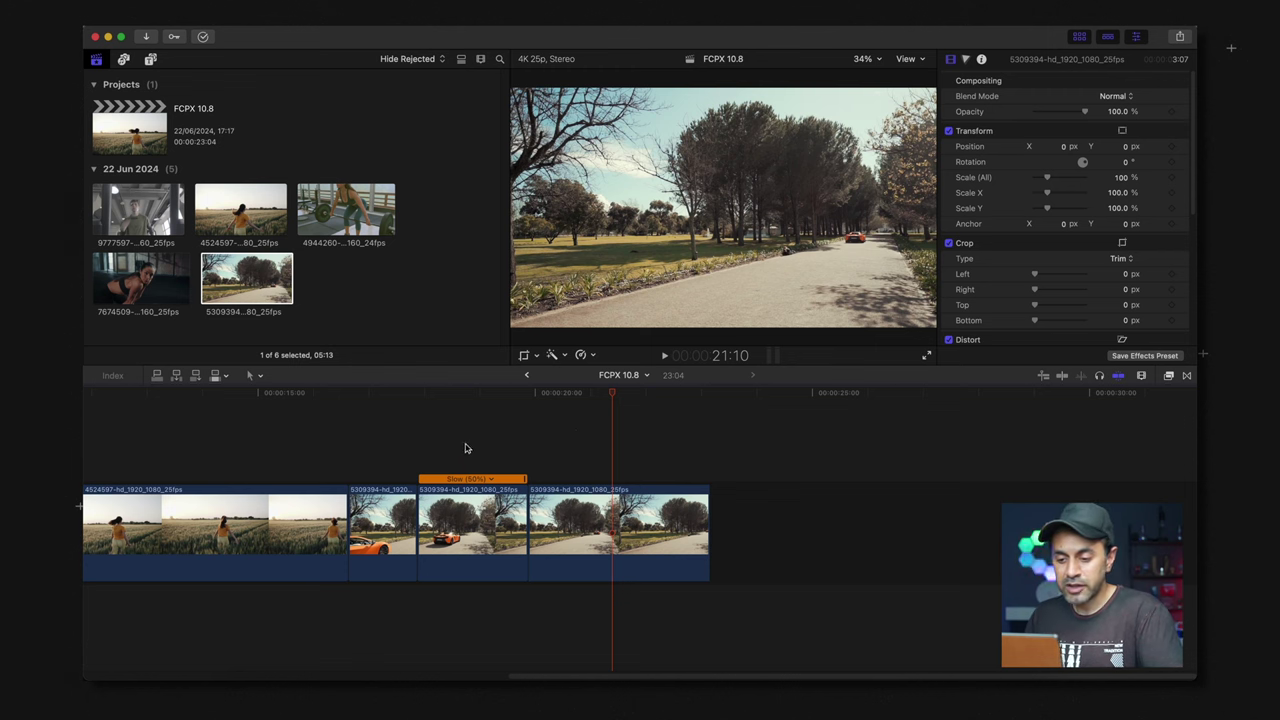
Step: Put the playhead inside the slowed section and bring up its retiming options again
{"action": "left_click", "coordinate": [465, 448]}
{"action": "left_click", "coordinate": [593, 355]}
{"action": "mouse_move", "coordinate": [641, 389]}
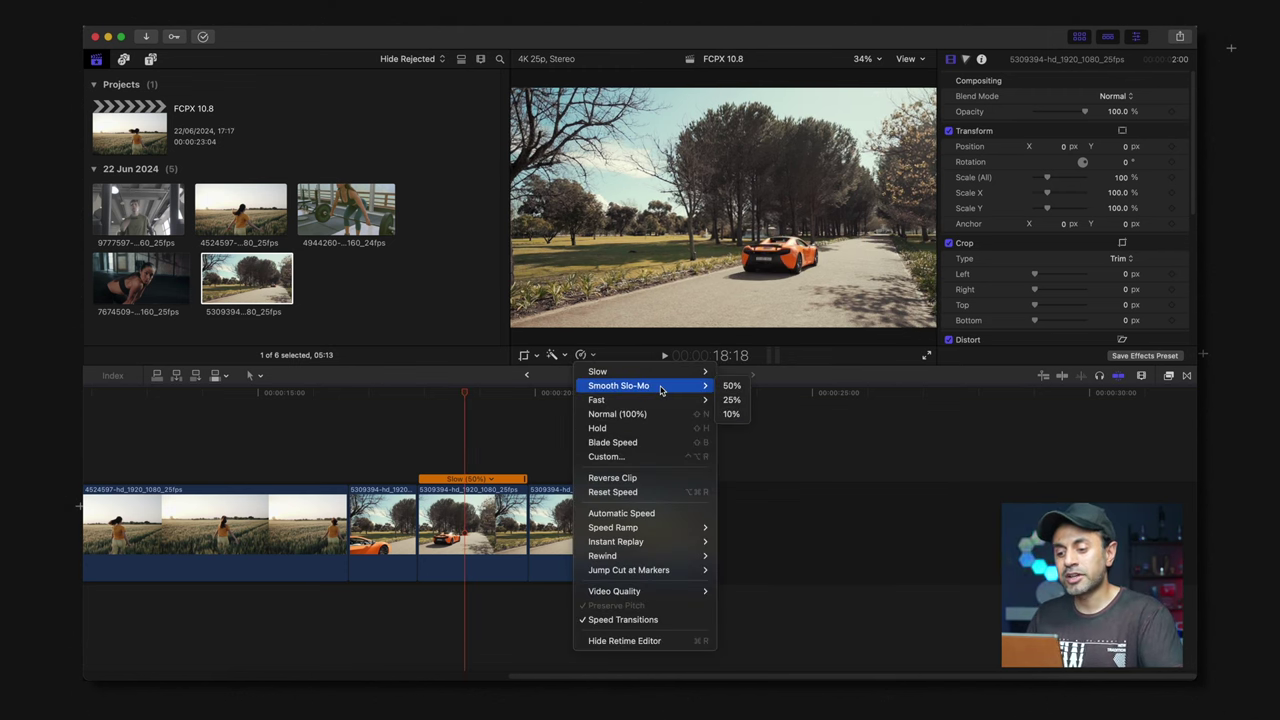
{"action": "mouse_move", "coordinate": [676, 592]}
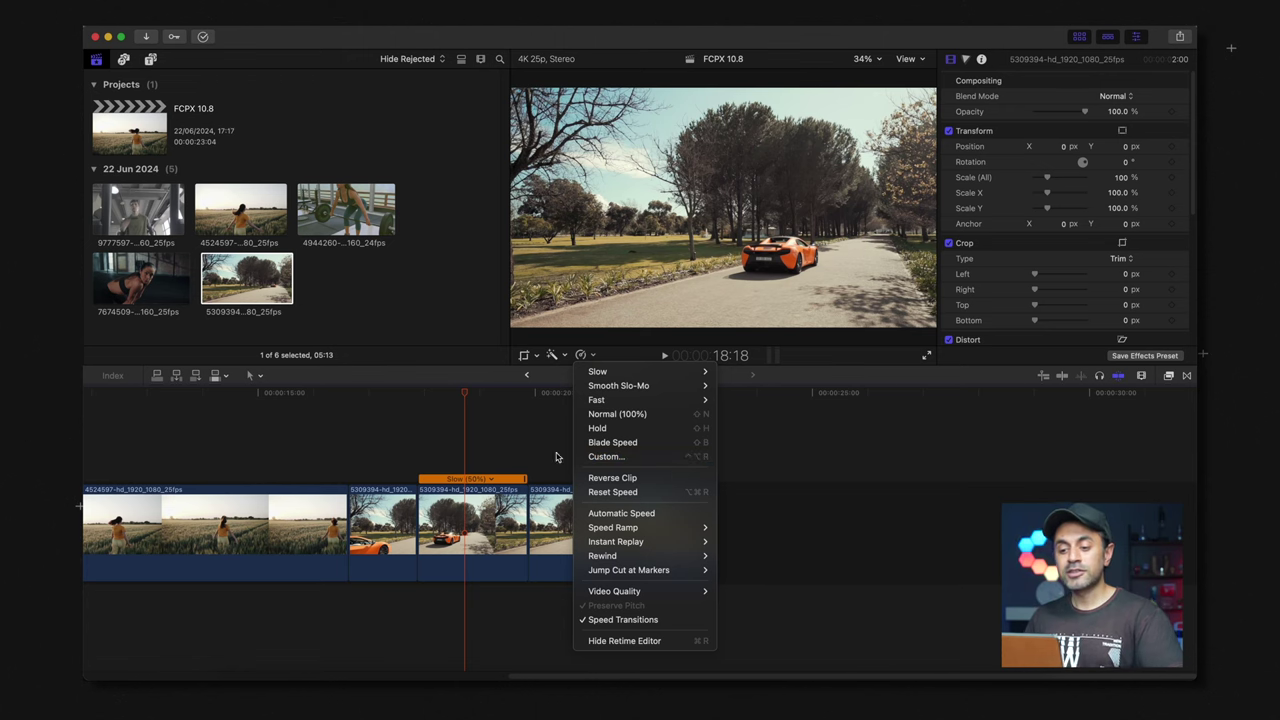
Step: Dismiss the Retime menu by clicking empty timeline space, leaving the Slow (50%) section unchanged
{"action": "left_click", "coordinate": [480, 459]}
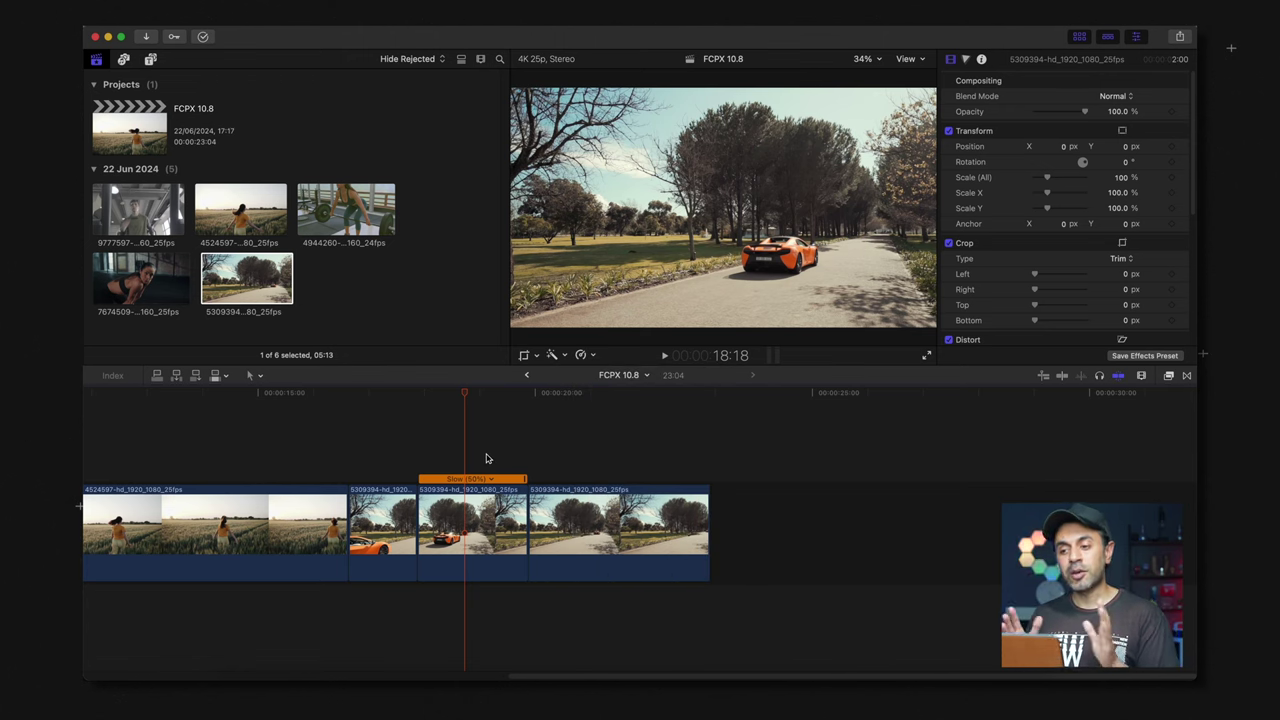